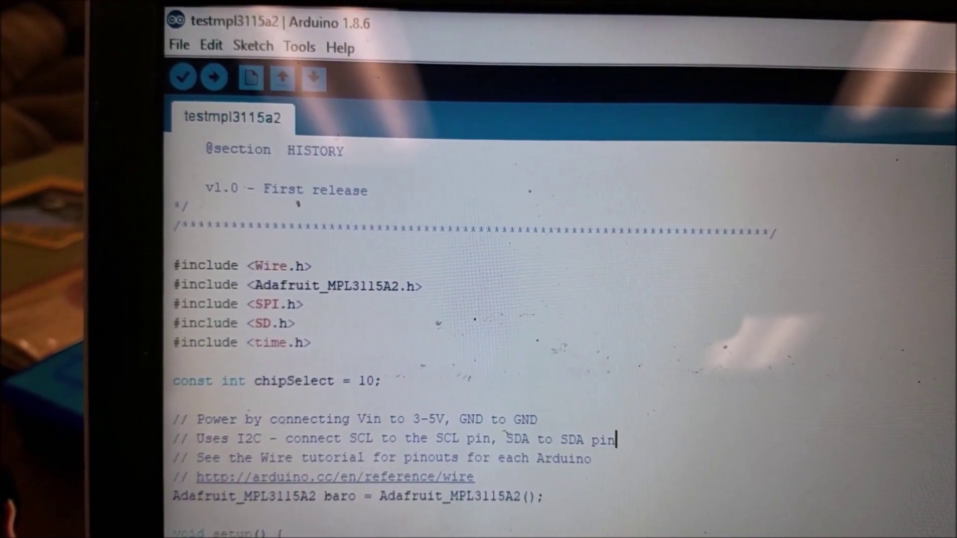
scroll(507, 434, "down", 2)
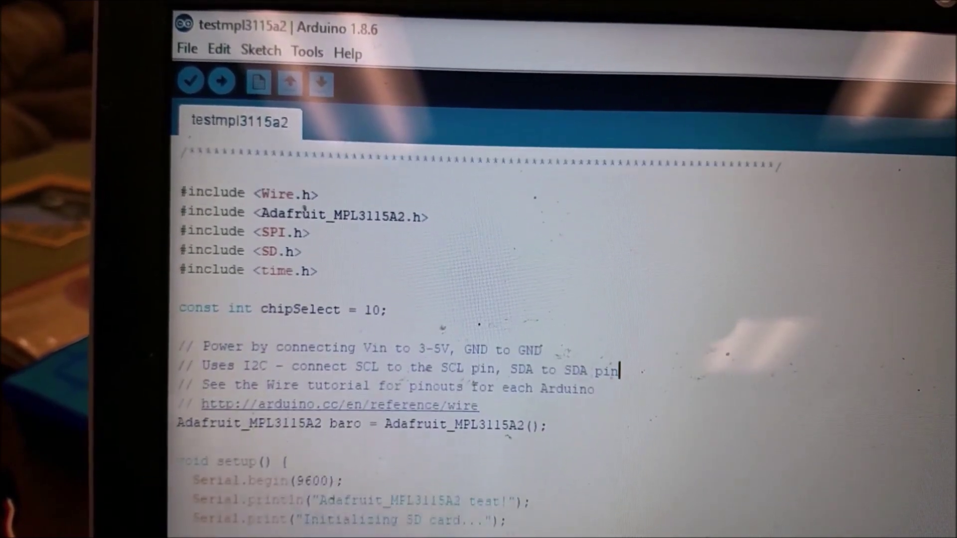
scroll(506, 437, "down", 3)
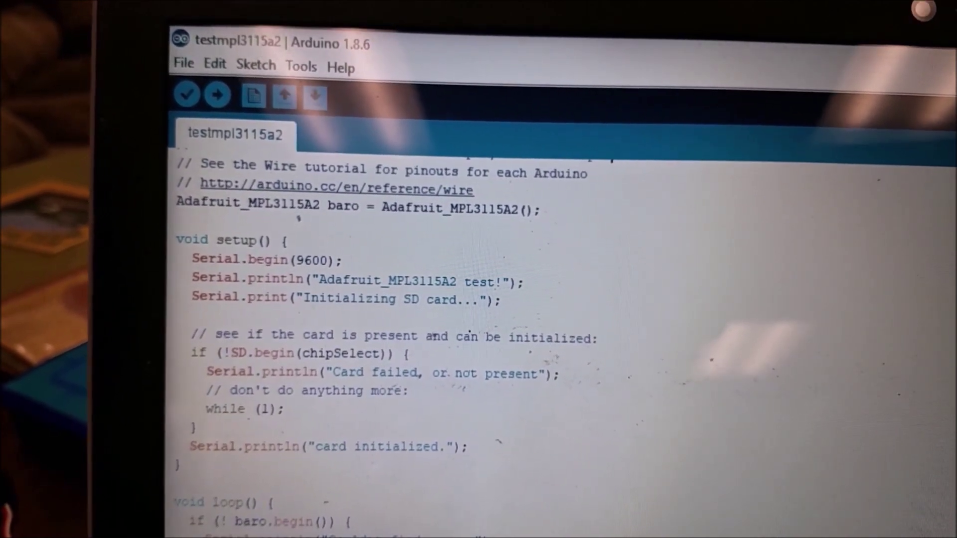
scroll(578, 299, "down", 1)
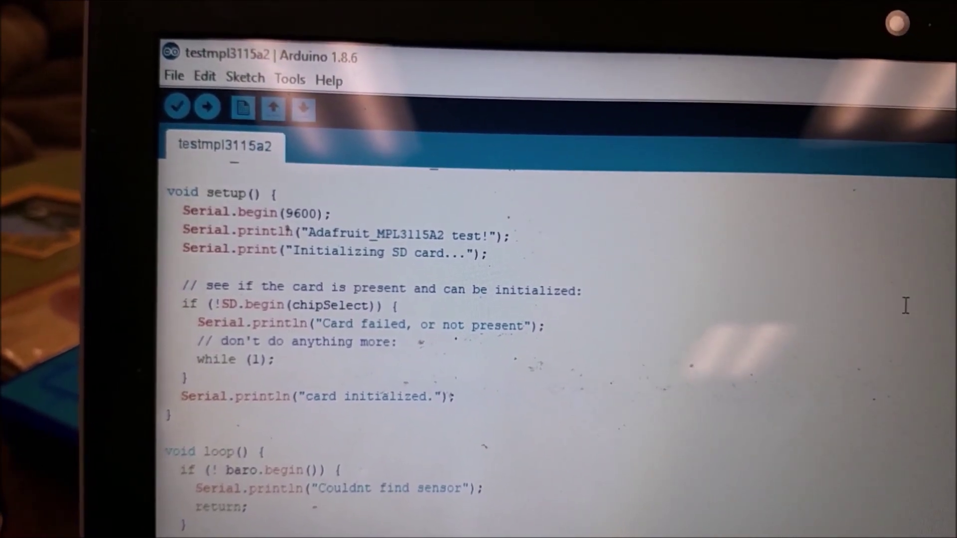
scroll(294, 232, "down", 4)
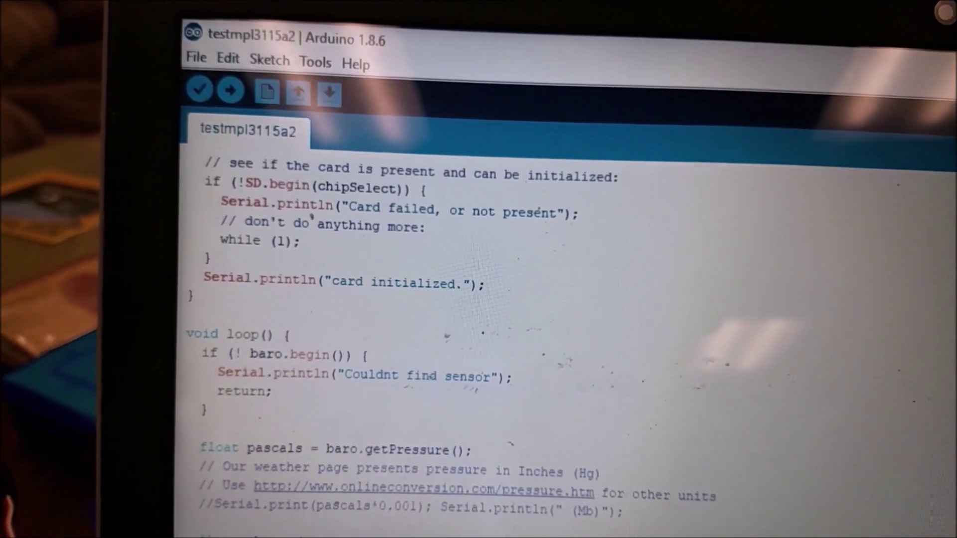
scroll(502, 297, "down", 1)
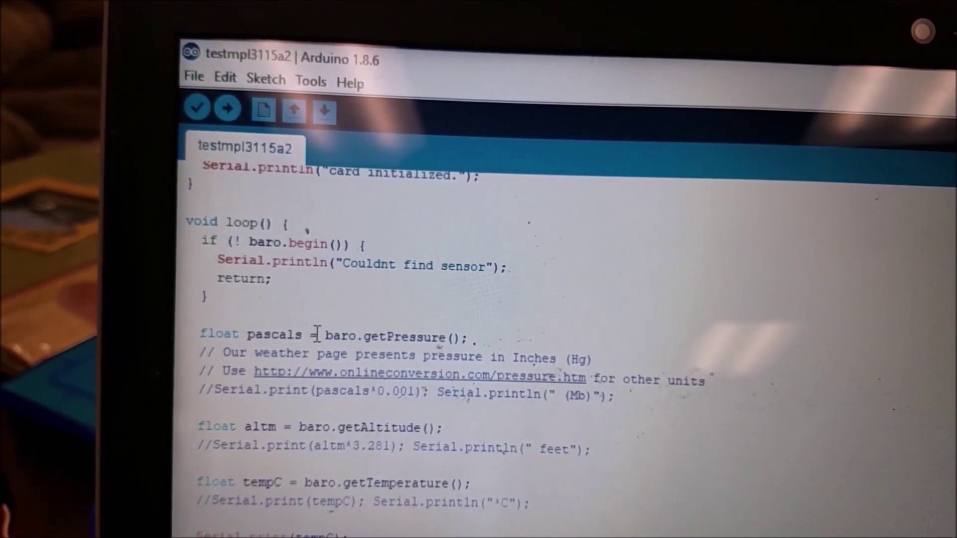
scroll(309, 232, "down", 1)
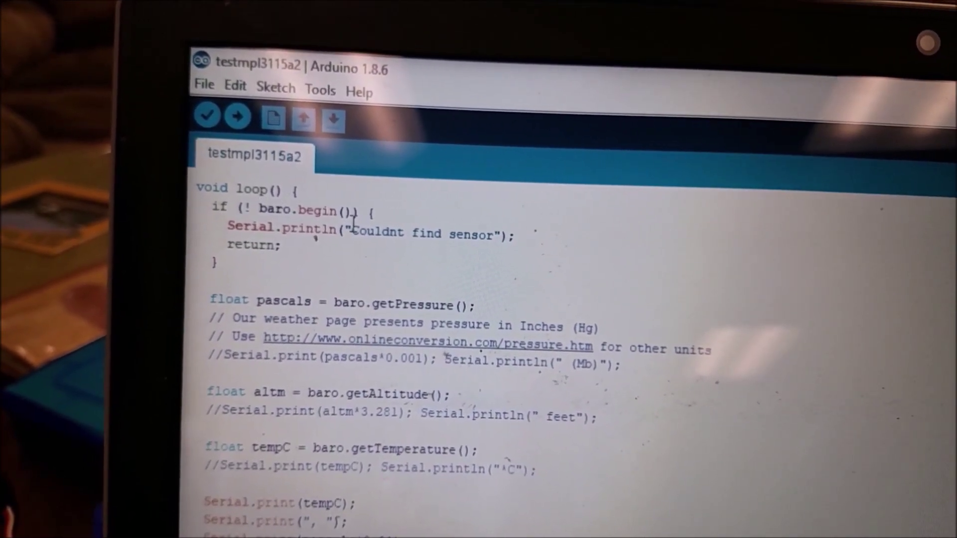
scroll(306, 244, "down", 2)
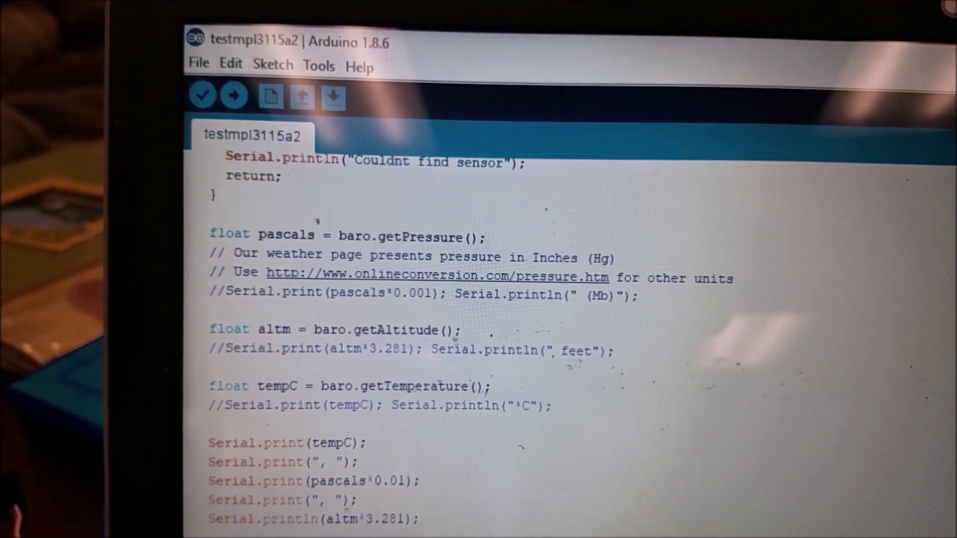
scroll(741, 306, "down", 3)
scroll(869, 460, "down", 1)
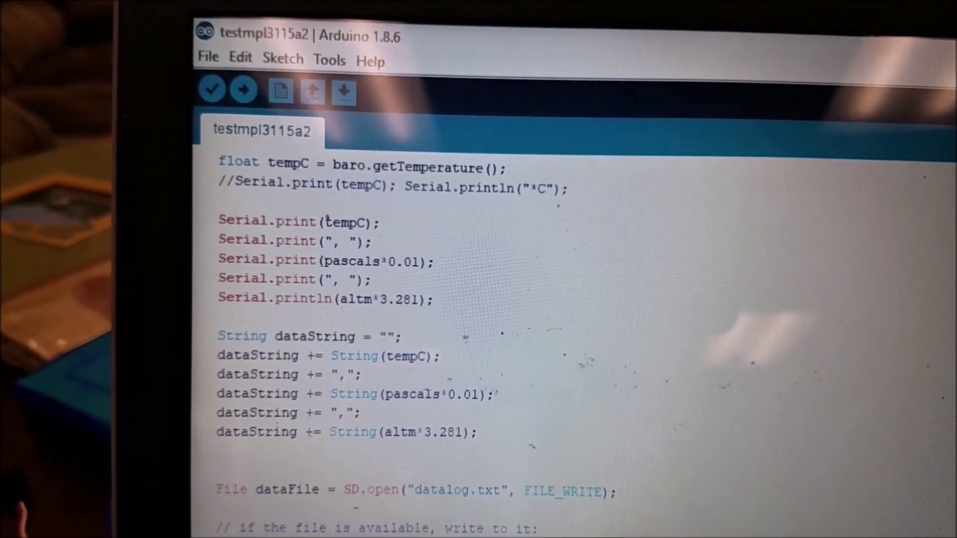
scroll(321, 223, "down", 2)
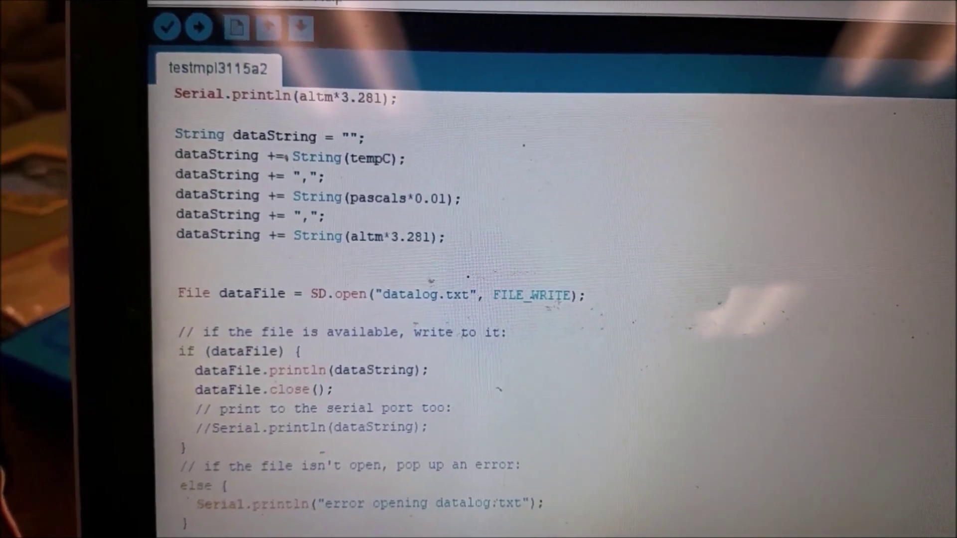
scroll(495, 391, "up", 9)
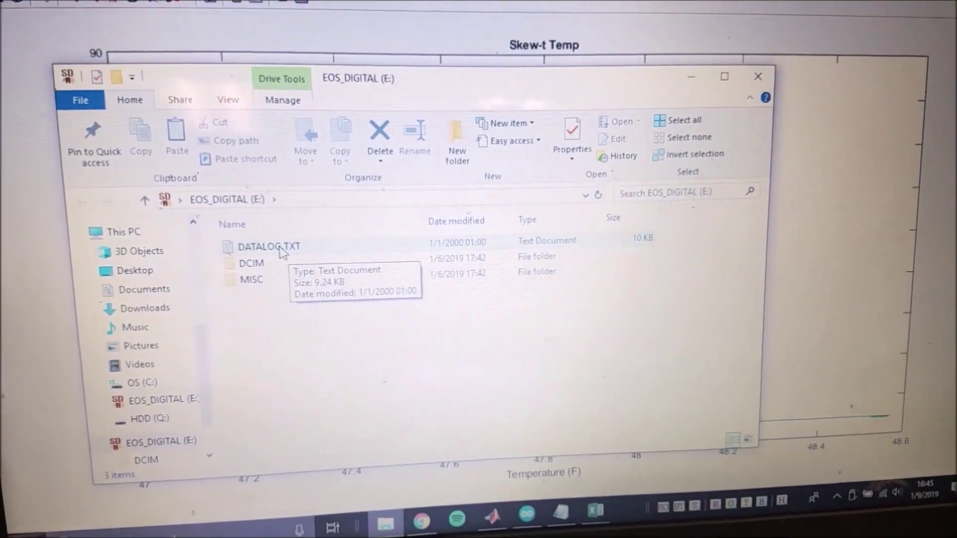
Open DATALOG.TXT in Notepad to view the logged temperature, pressure and altitude rows
double_click(327, 247)
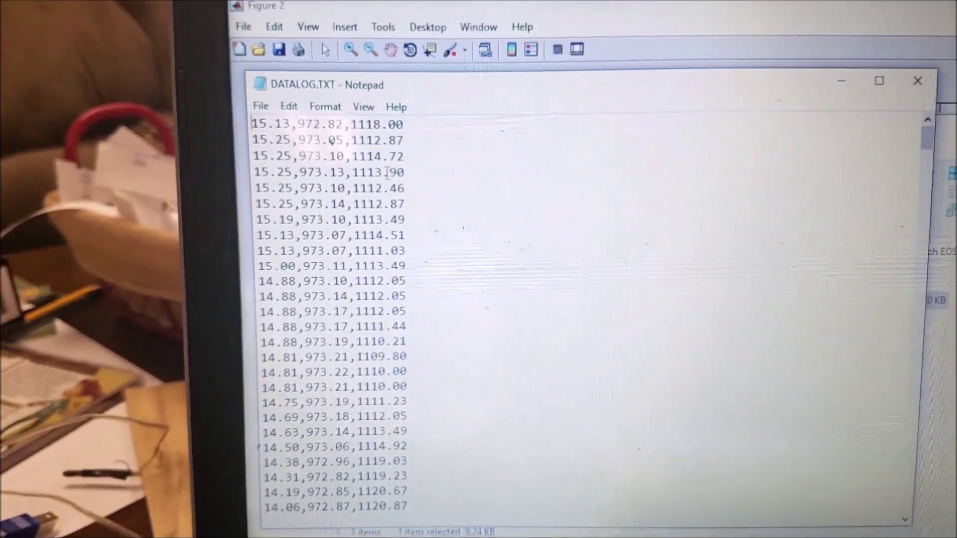
Scroll through the DATALOG.TXT readings, where altitude peaks near 1369
scroll(347, 171, "down", 14)
scroll(347, 172, "up", 7)
scroll(401, 160, "up", 3)
scroll(401, 161, "down", 20)
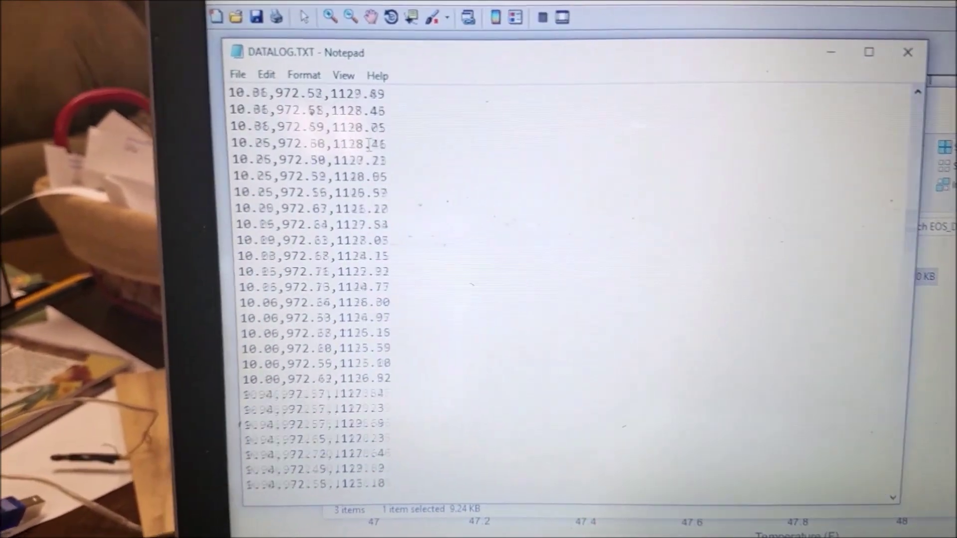
scroll(371, 149, "down", 10)
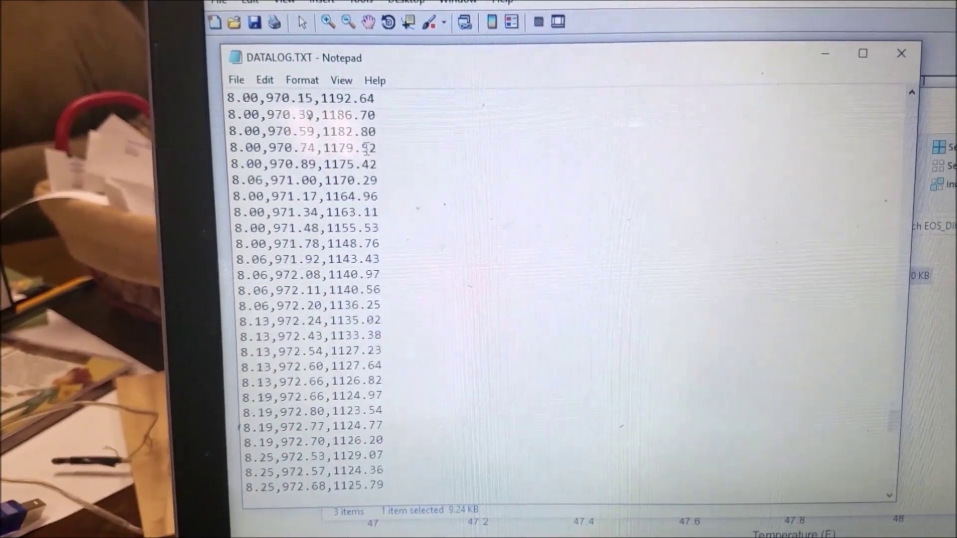
scroll(367, 148, "down", 10)
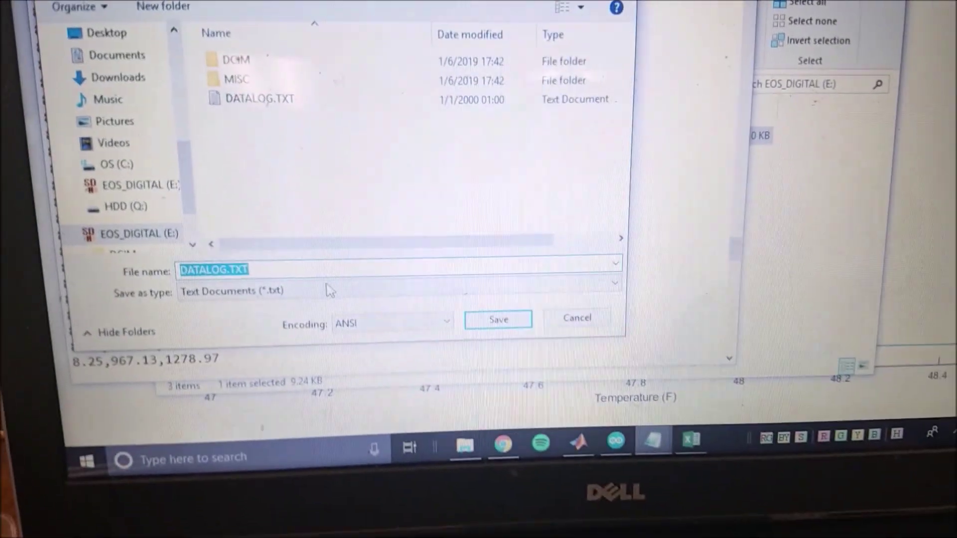
Keep the Text Documents type and save the log as DATALOG.csv in Drone calc
left_click(459, 421)
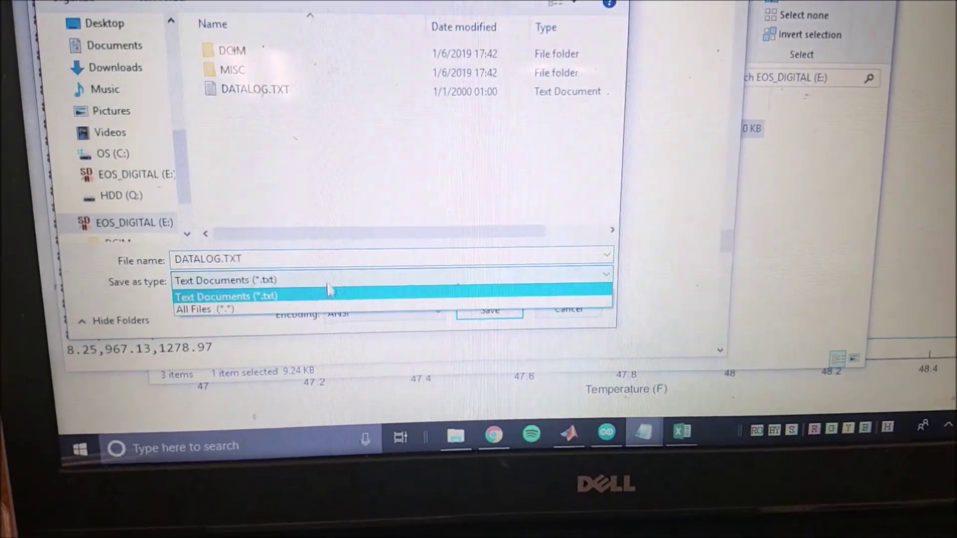
left_click(312, 289)
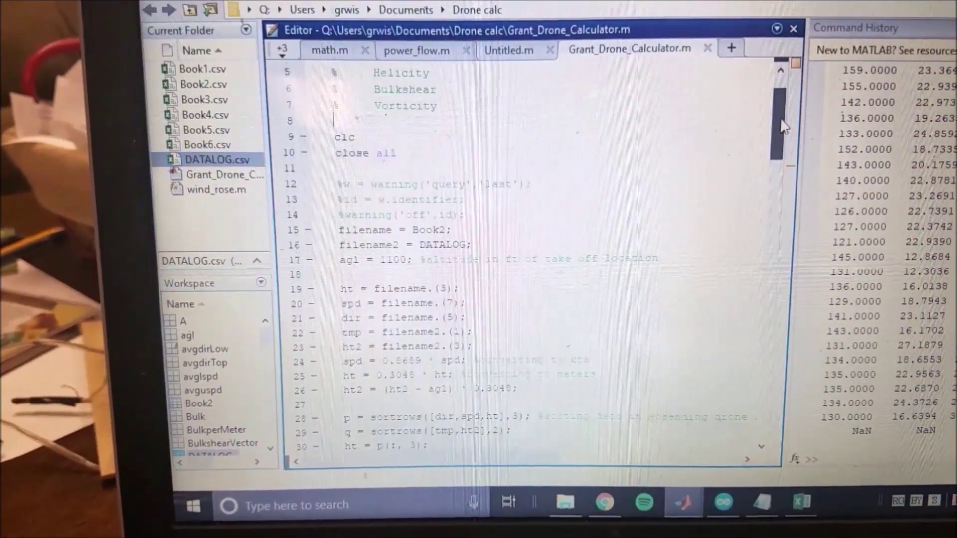
Review the Grant_Drone_Calculator.m script in the Editor and run it with F5
left_click_drag(783, 127, 783, 131)
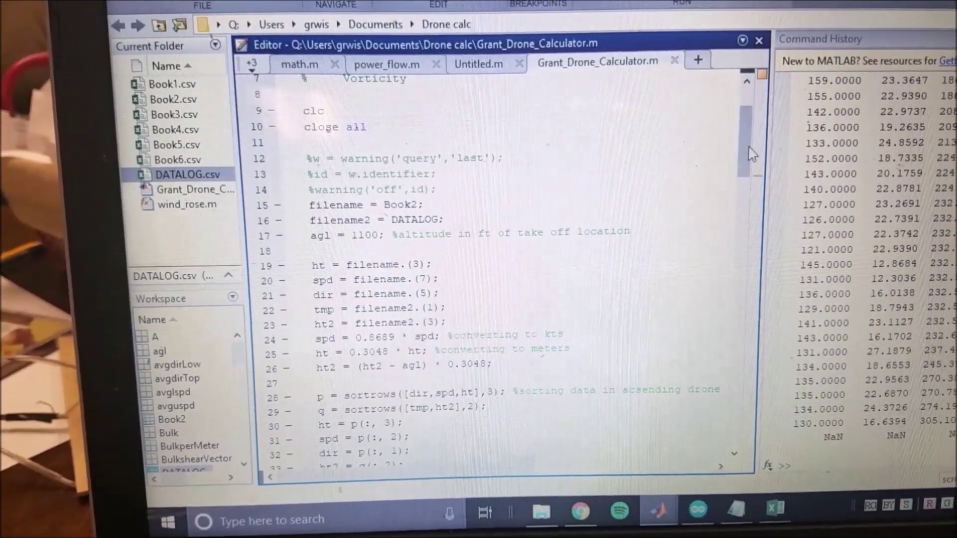
scroll(752, 171, "down", 2)
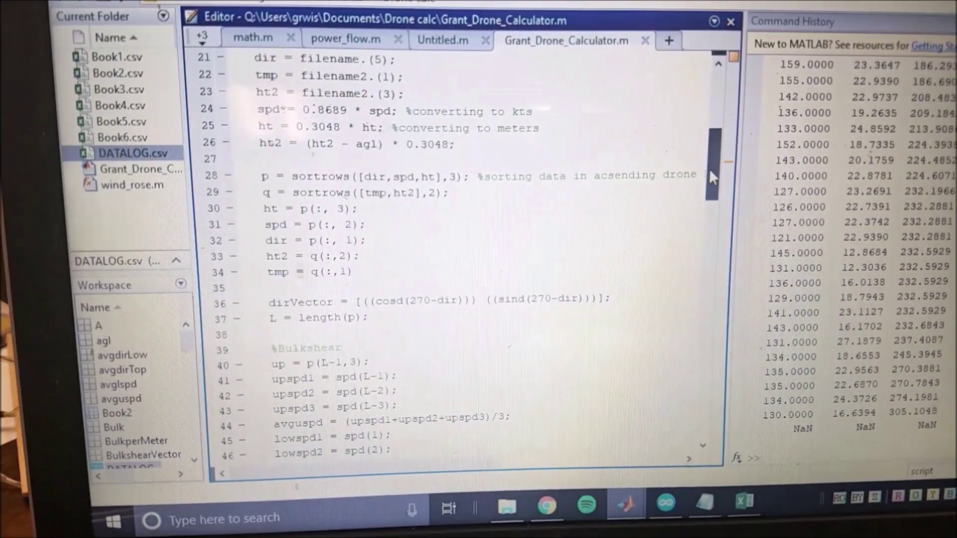
scroll(752, 172, "up", 3)
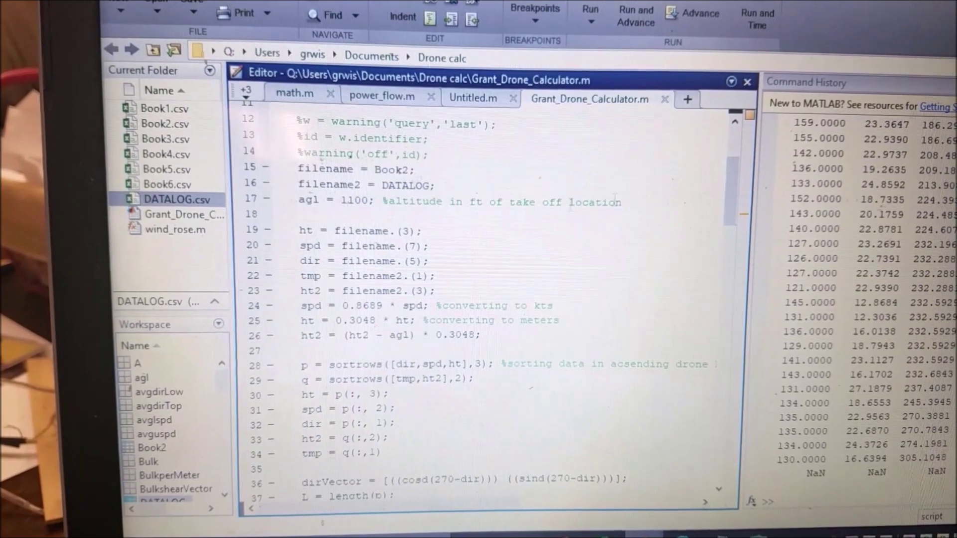
scroll(731, 178, "down", 2)
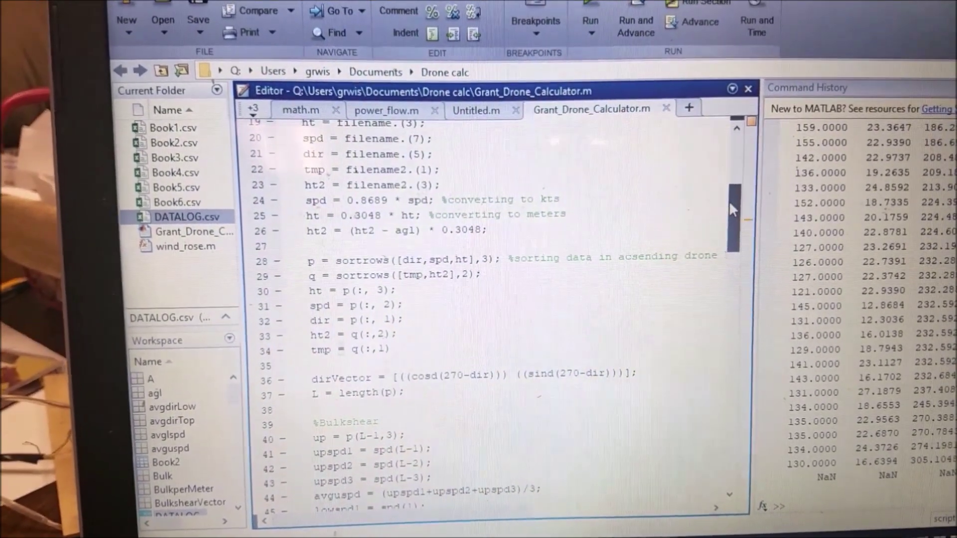
mouse_move(731, 196)
left_mouse_down()
mouse_move(736, 151)
mouse_move(725, 133)
mouse_move(712, 187)
mouse_move(723, 199)
left_mouse_up()
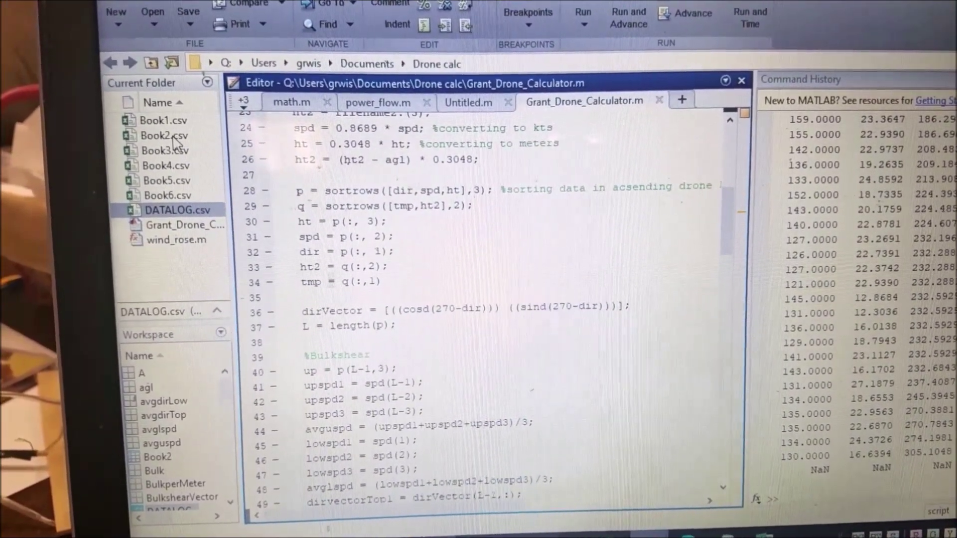
scroll(720, 217, "down", 3)
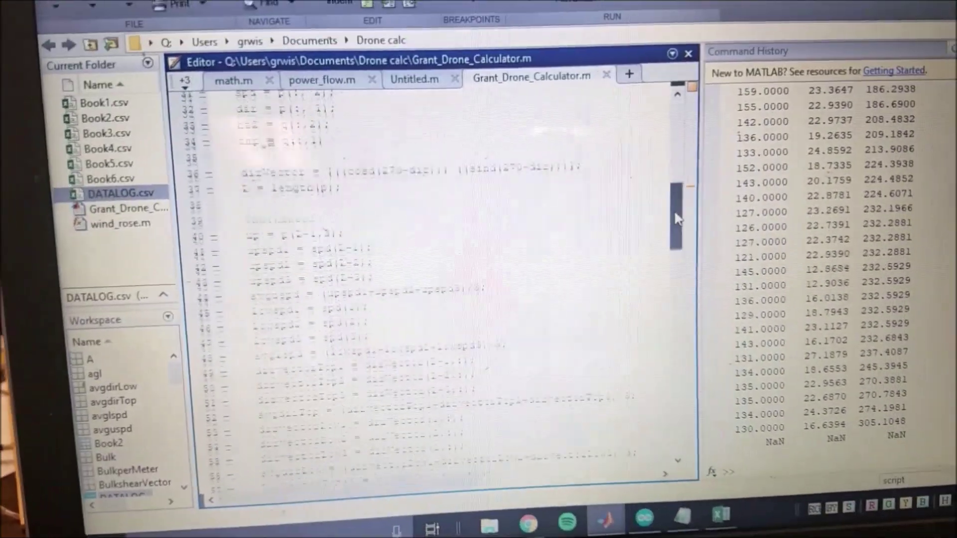
key("F5")
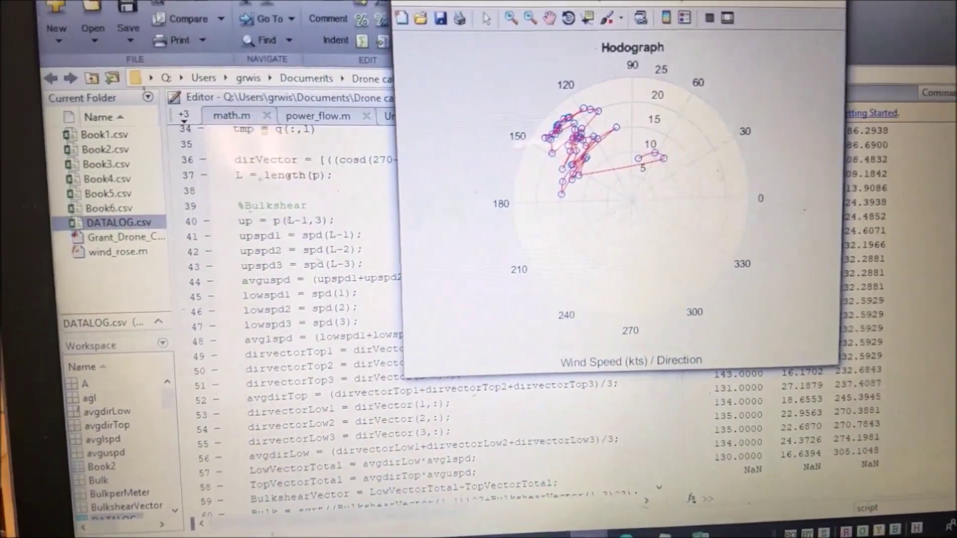
Move the Hodograph figure aside, maximize then restore Skew-t Temp, and return to line 1 of the script
left_click_drag(713, 1, 842, 75)
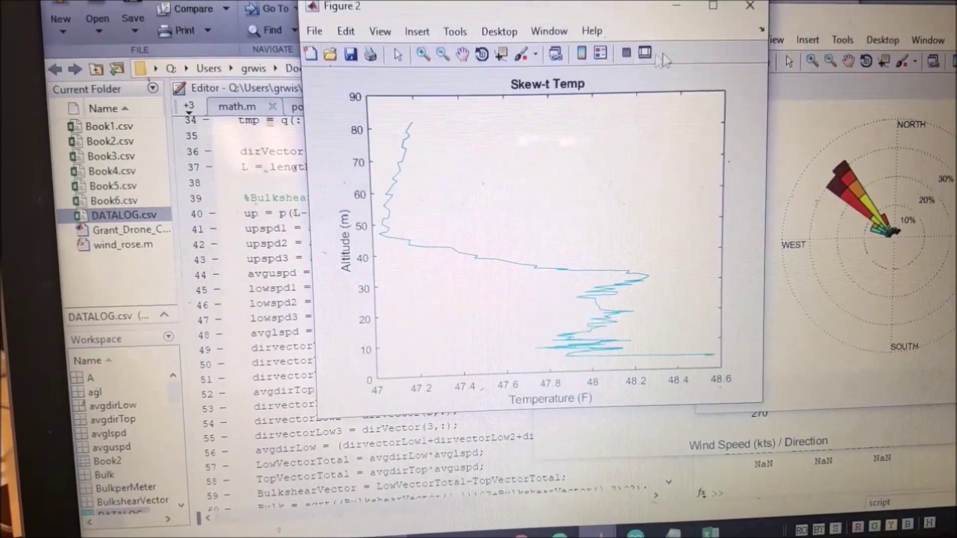
left_click(713, 5)
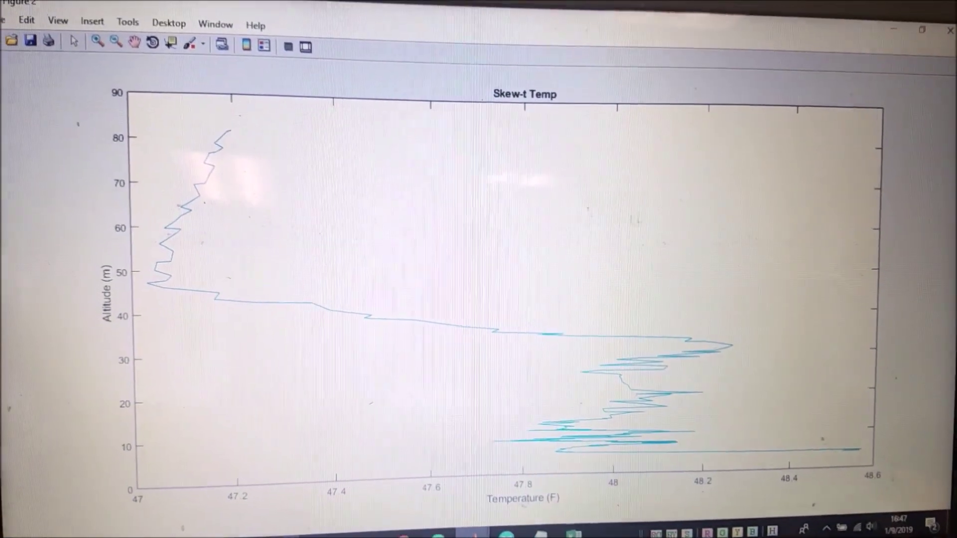
left_click(888, 25)
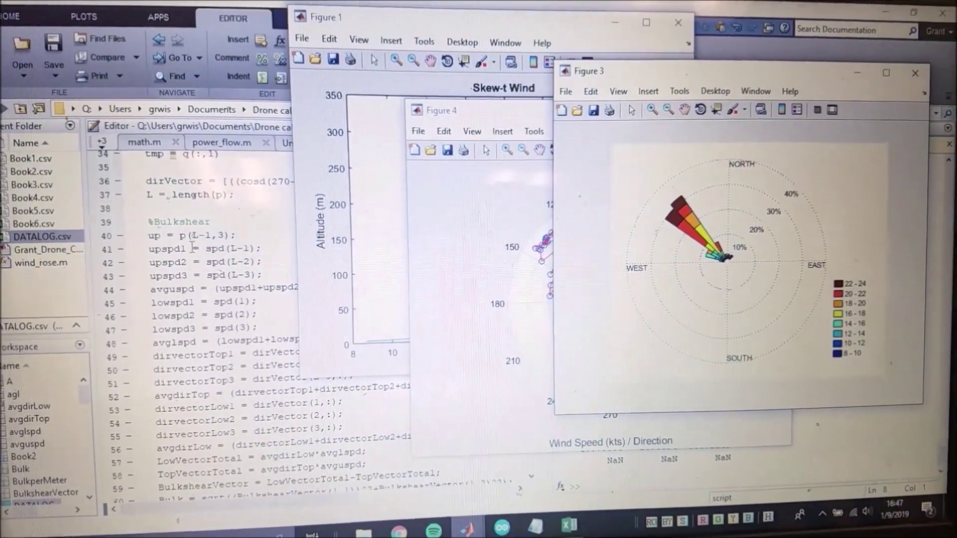
left_click(192, 247)
scroll(446, 294, "up", 11)
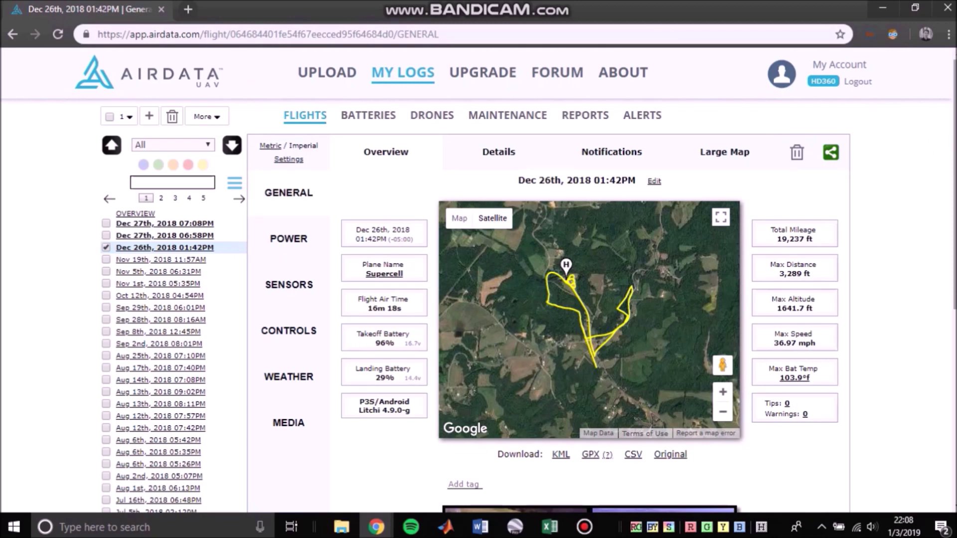
Show the flight's ground weather: 50.2 °F, clear, 1.4 mph wind from 150°
scroll(710, 193, "down", 1)
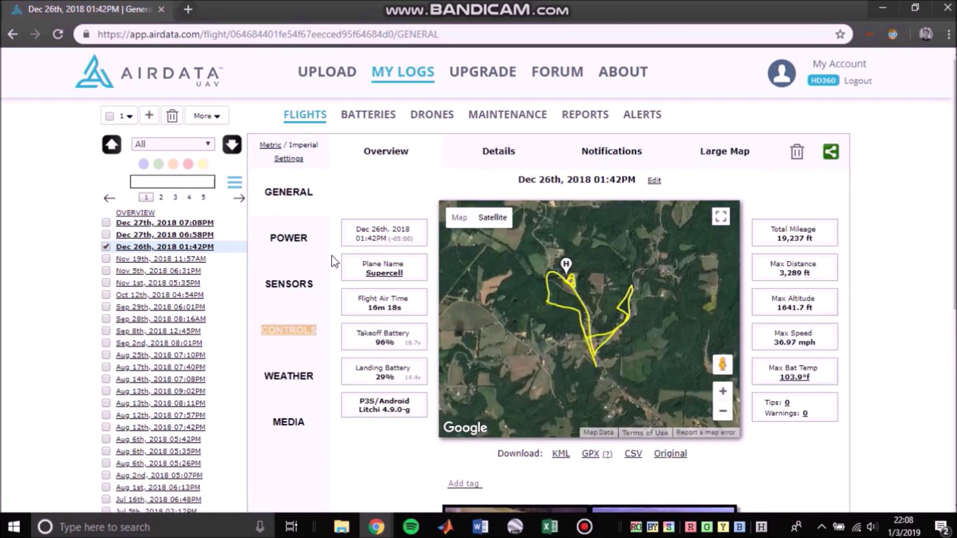
scroll(883, 172, "down", 1)
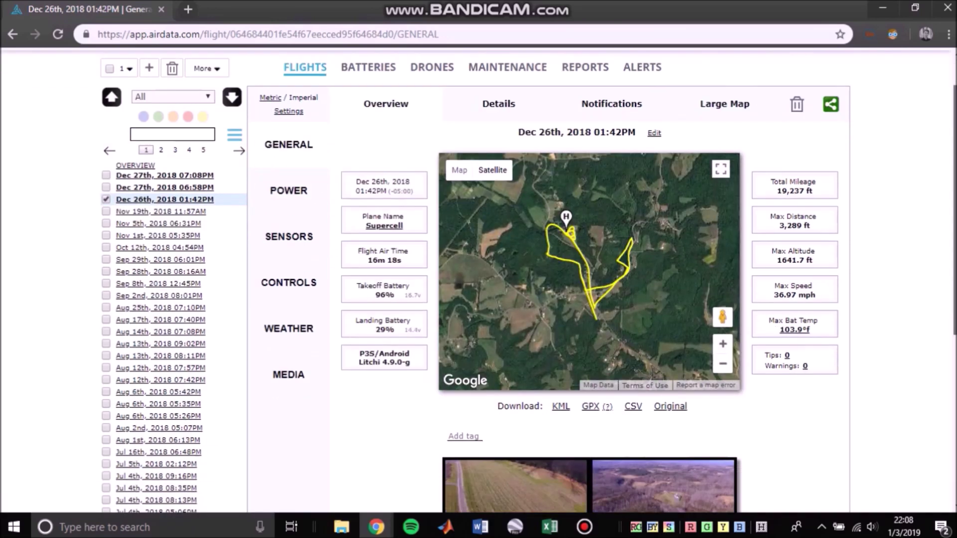
left_click(289, 330)
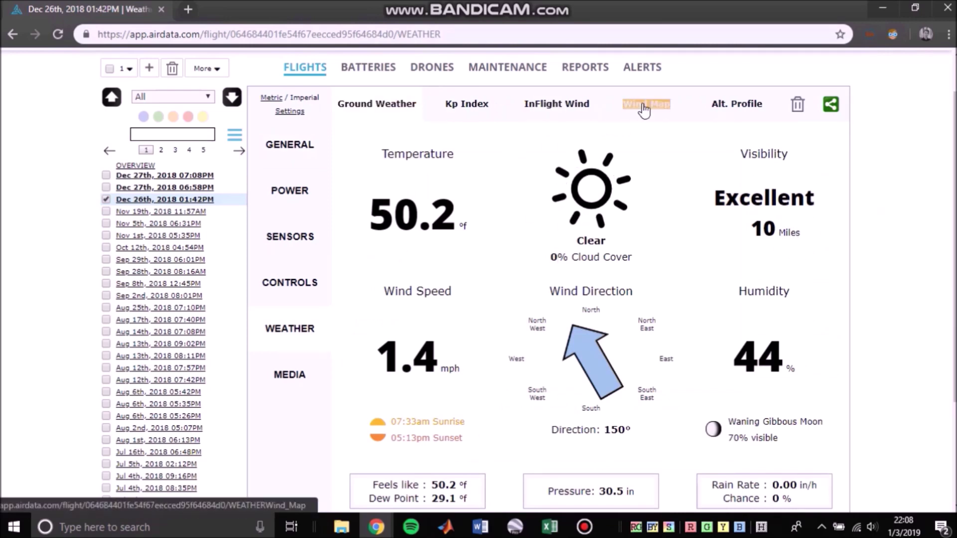
Display the InFlight Wind altitude profile, from 6.31 mph at 0-200 ft to 9.89 mph at 1600-1800 ft
left_click(568, 105)
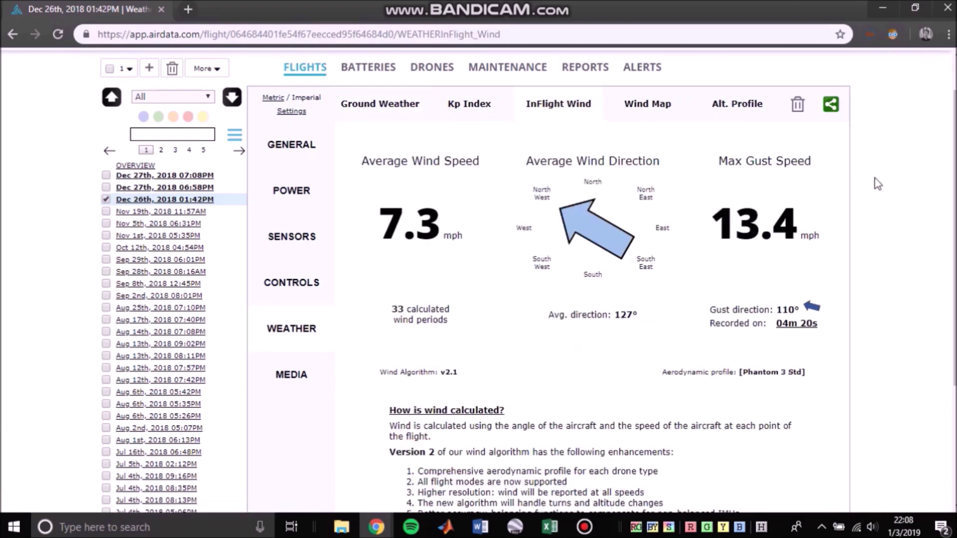
left_click(743, 105)
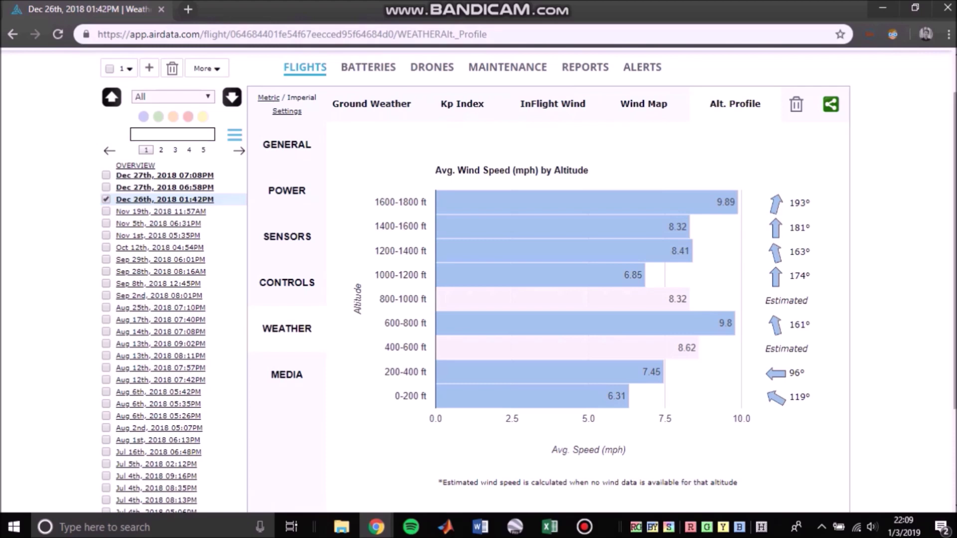
scroll(885, 129, "up", 2)
scroll(884, 128, "down", 1)
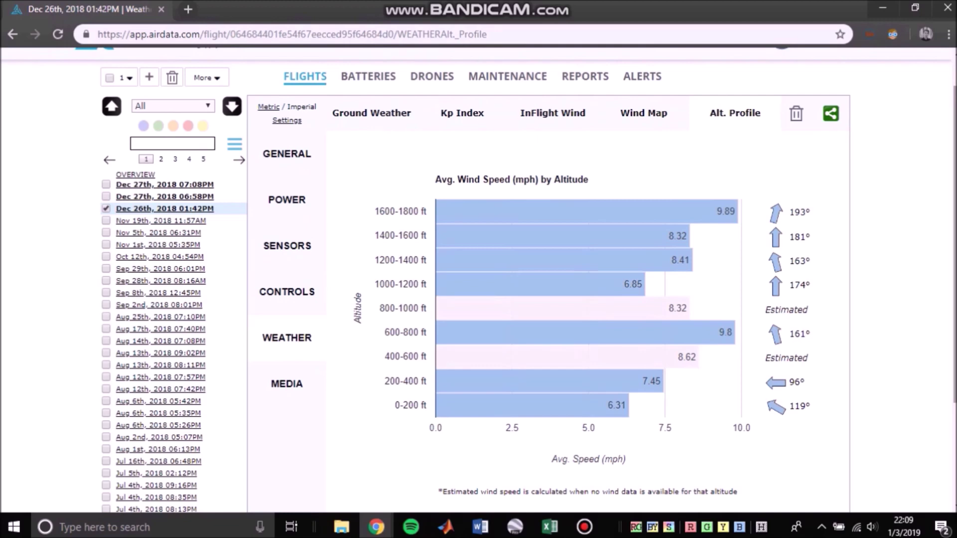
scroll(478, 279, "down", 1)
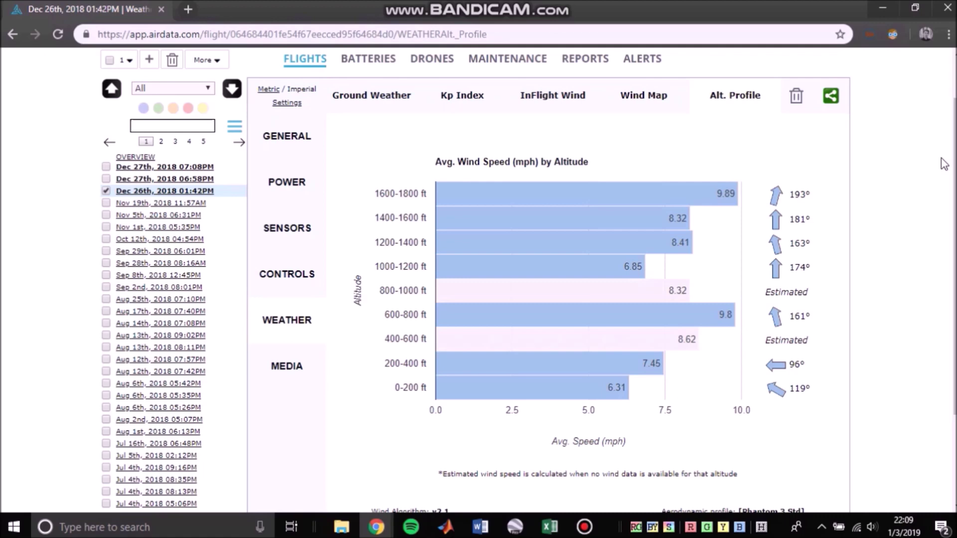
scroll(927, 167, "down", 1)
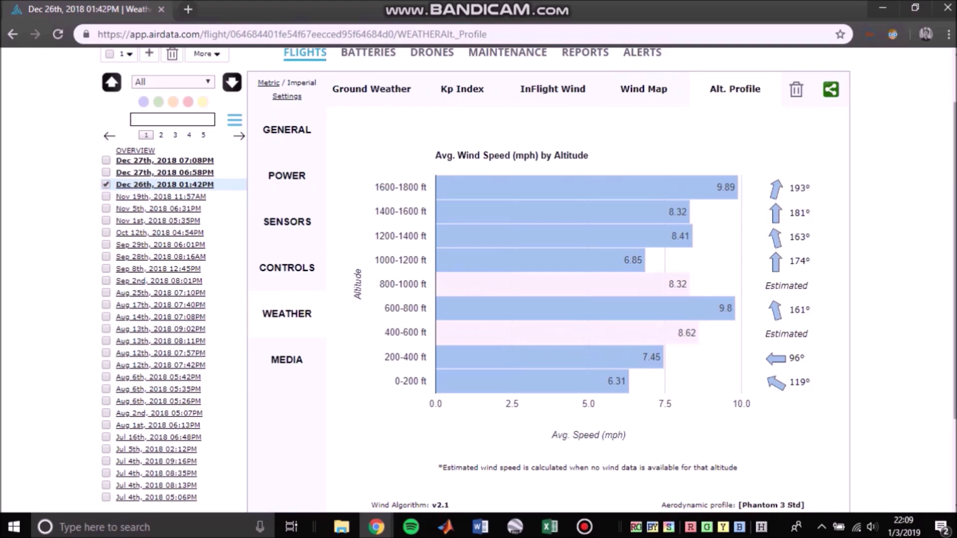
Open the Wind Map and select its whole altitude/direction/speed table, rows A to g
left_click(620, 93)
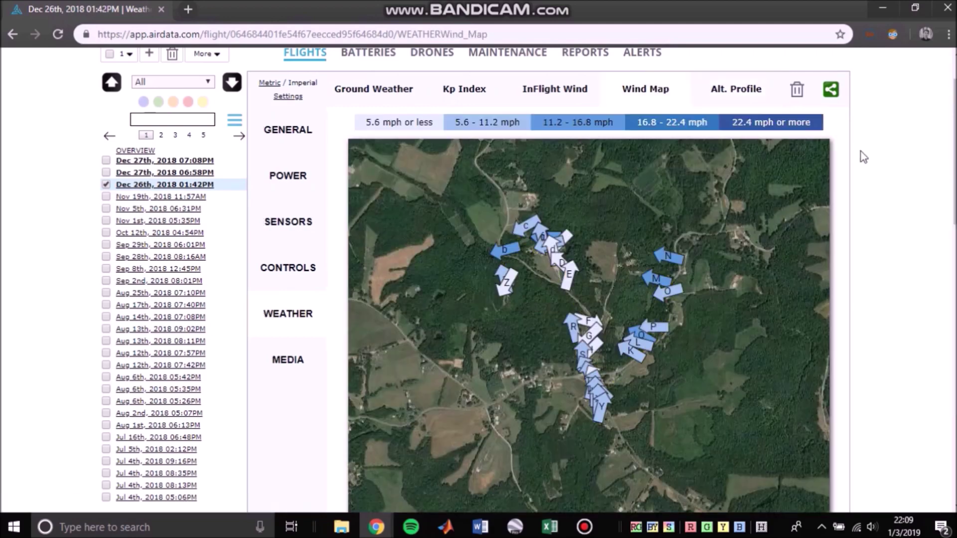
scroll(863, 157, "down", 2)
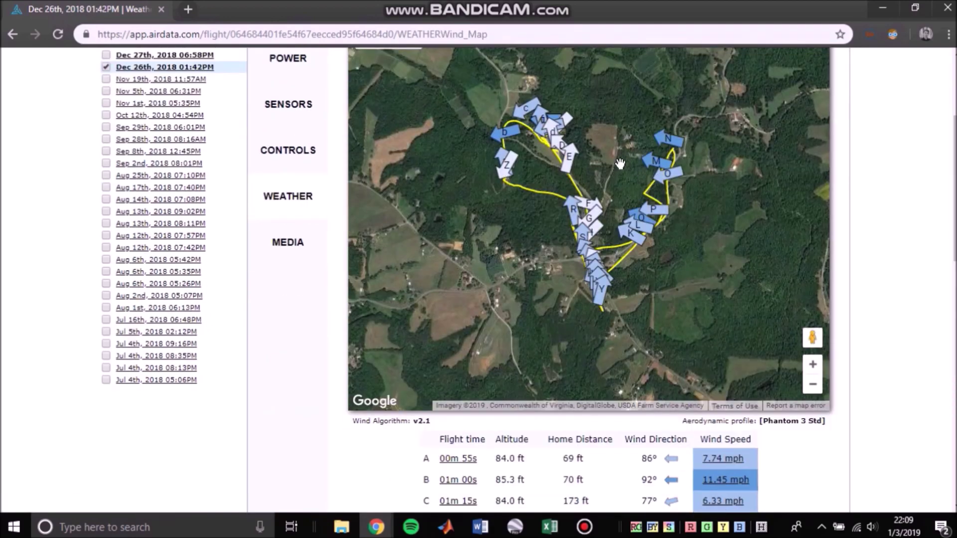
scroll(568, 156, "up", 2)
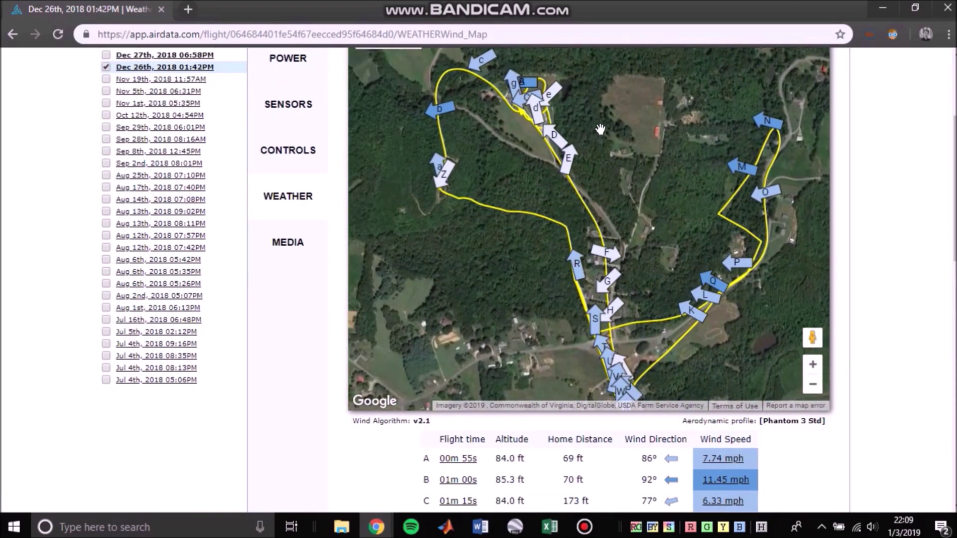
scroll(671, 163, "down", 2)
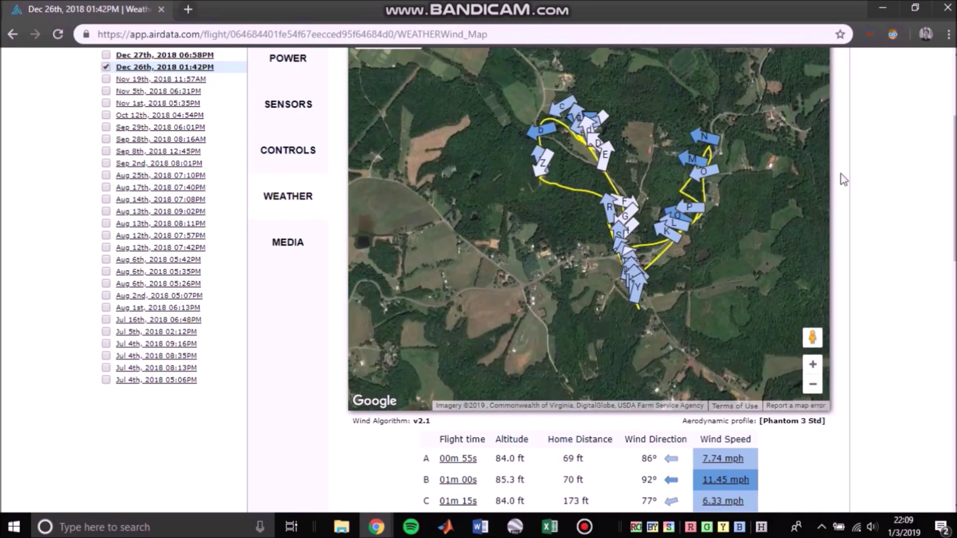
left_click_drag(952, 166, 951, 259)
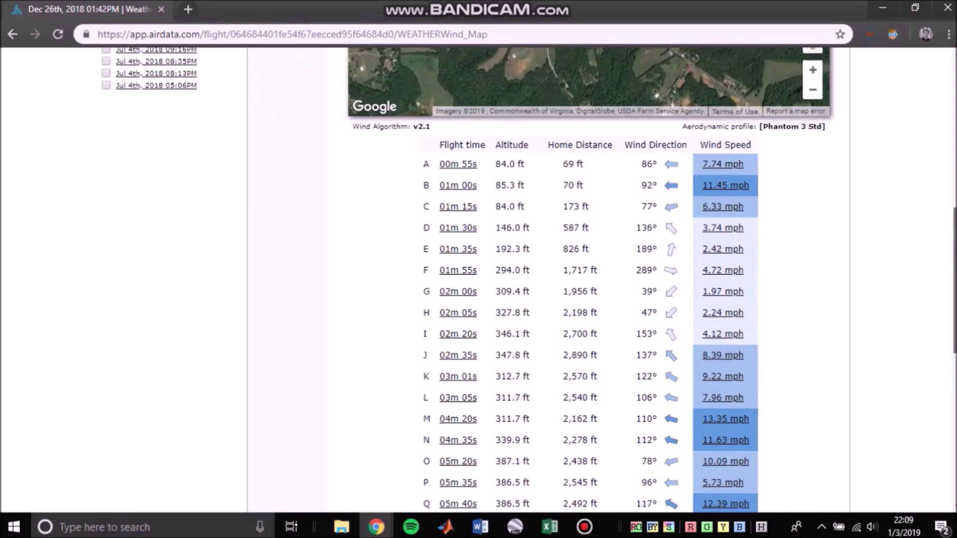
left_click_drag(419, 152, 781, 386)
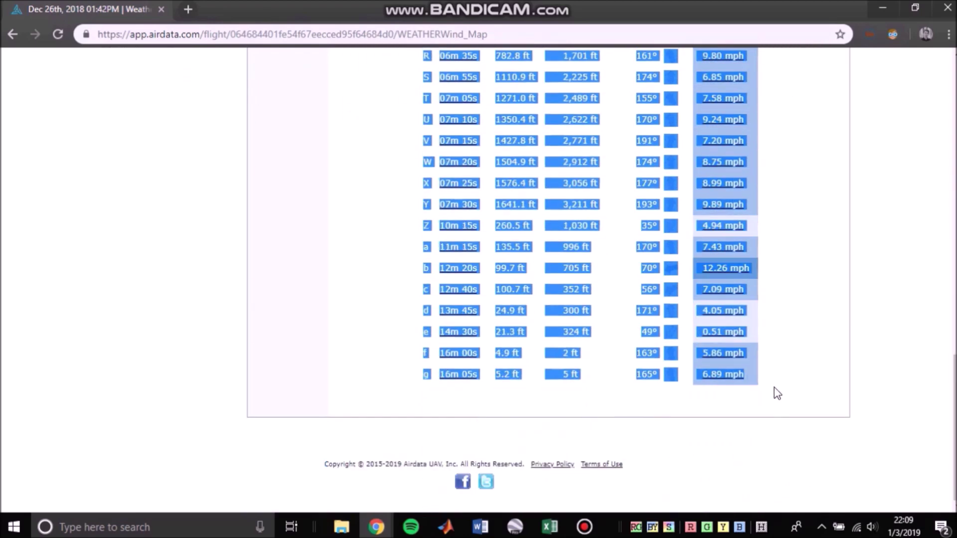
Paste the wind table into Book1 at A1 with Match Destination Formatting
left_click(549, 527)
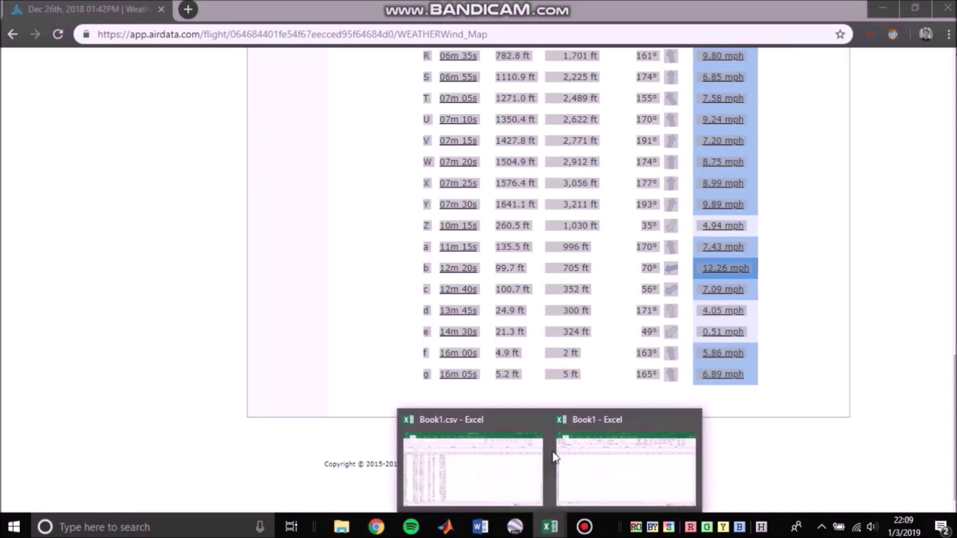
left_click(557, 455)
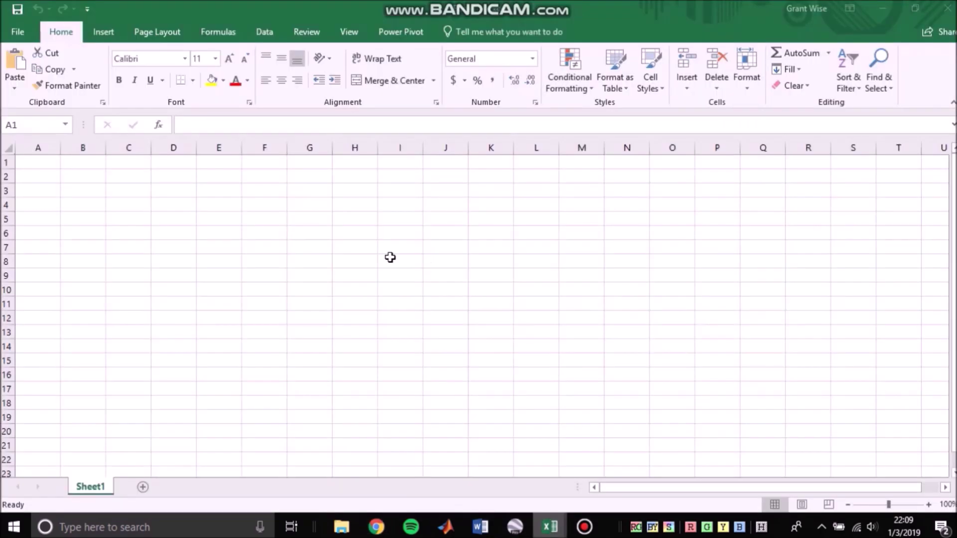
right_click(32, 163)
left_click(83, 224)
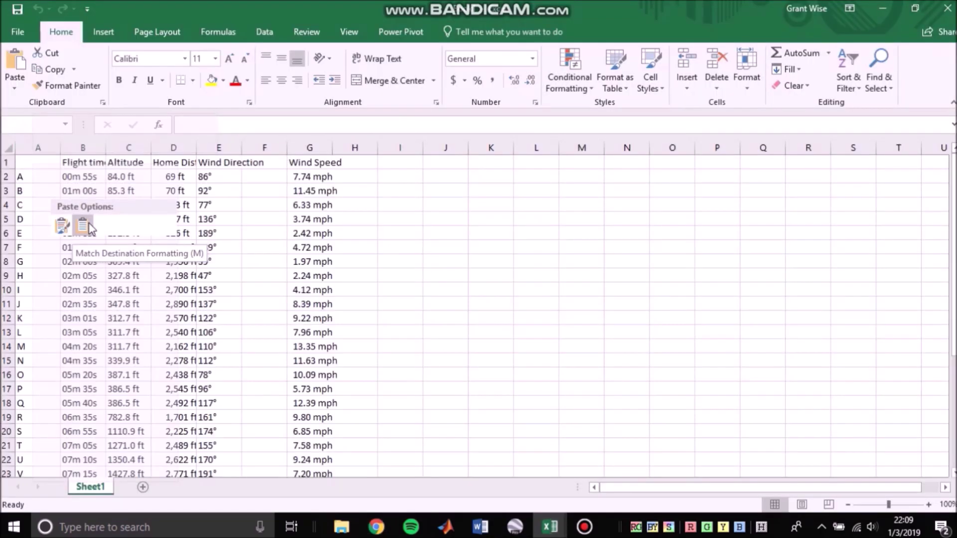
left_click(451, 244)
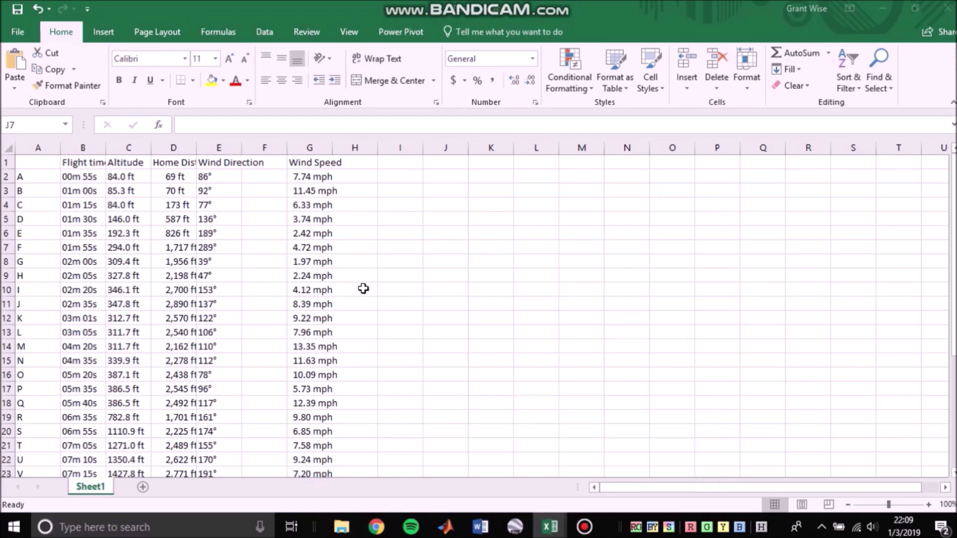
Clear the header labels and delete the now-empty row 1
left_click_drag(38, 163, 384, 160)
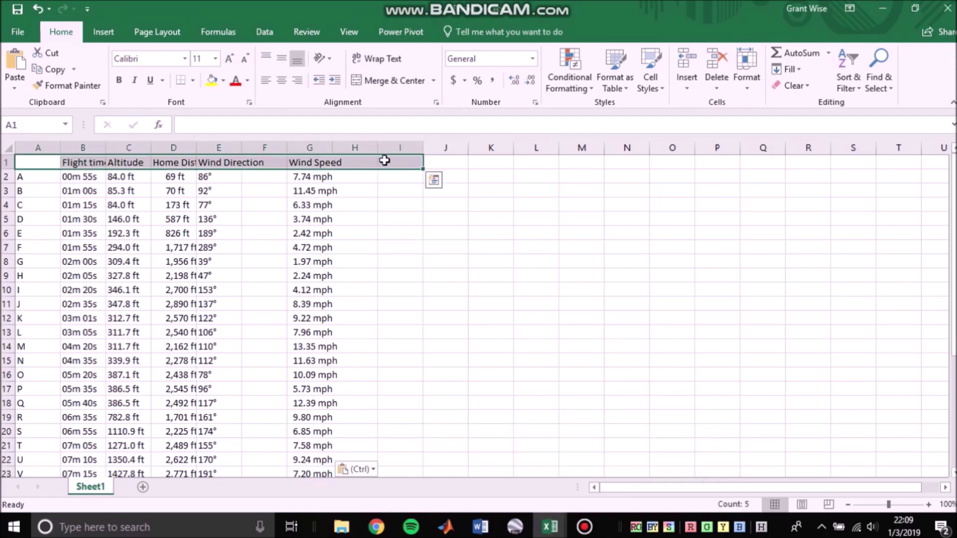
key("Delete")
left_click(375, 203)
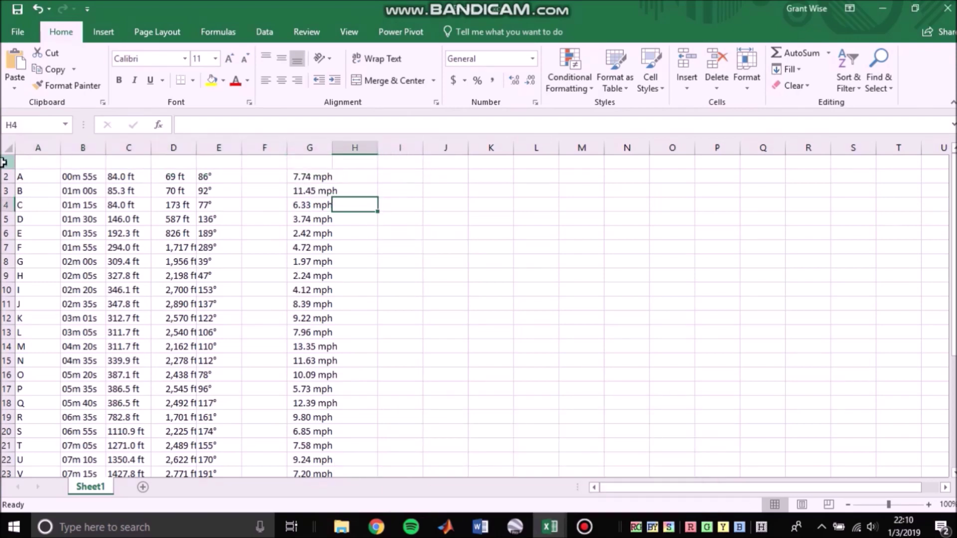
left_click(4, 162)
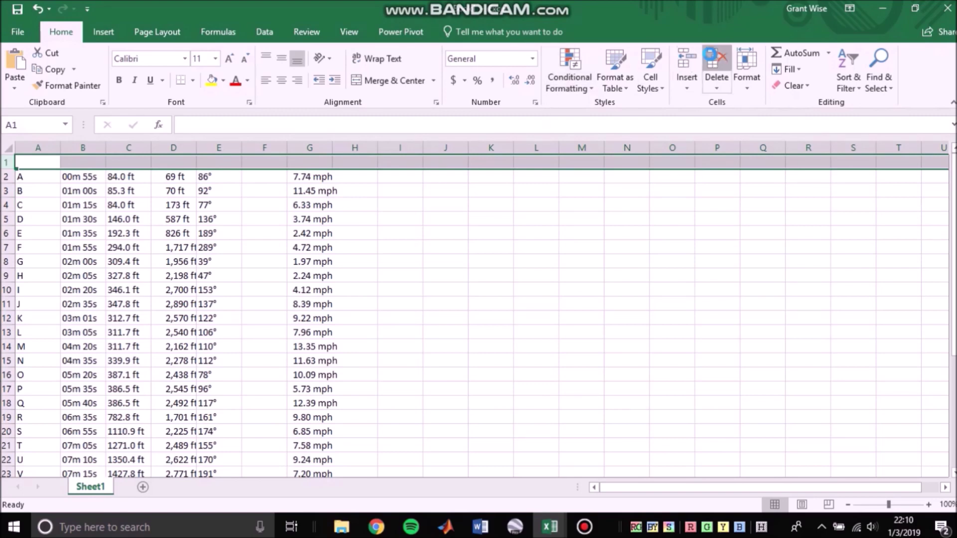
left_click(716, 61)
Delete the empty column F and go to File > Save As
left_click(349, 219)
left_click(267, 148)
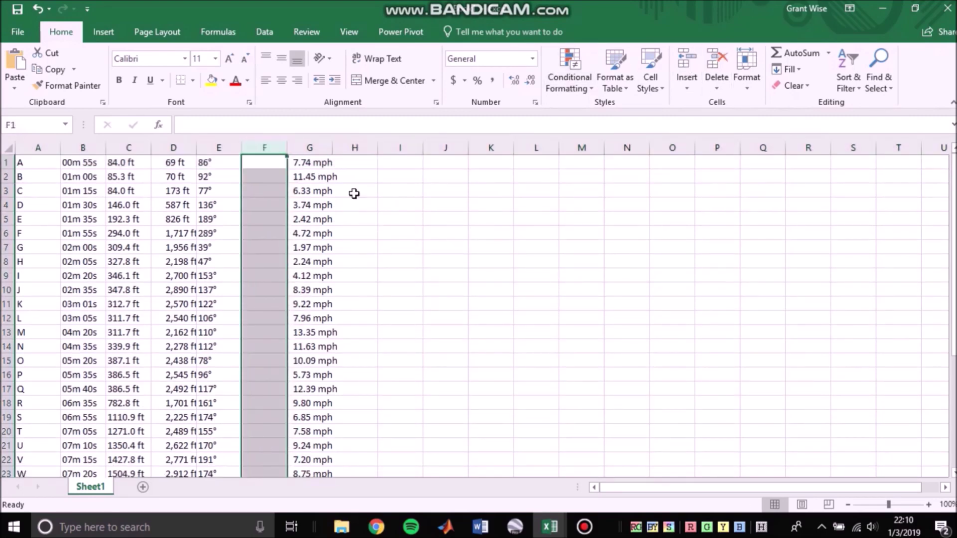
left_click(716, 61)
left_click(339, 231)
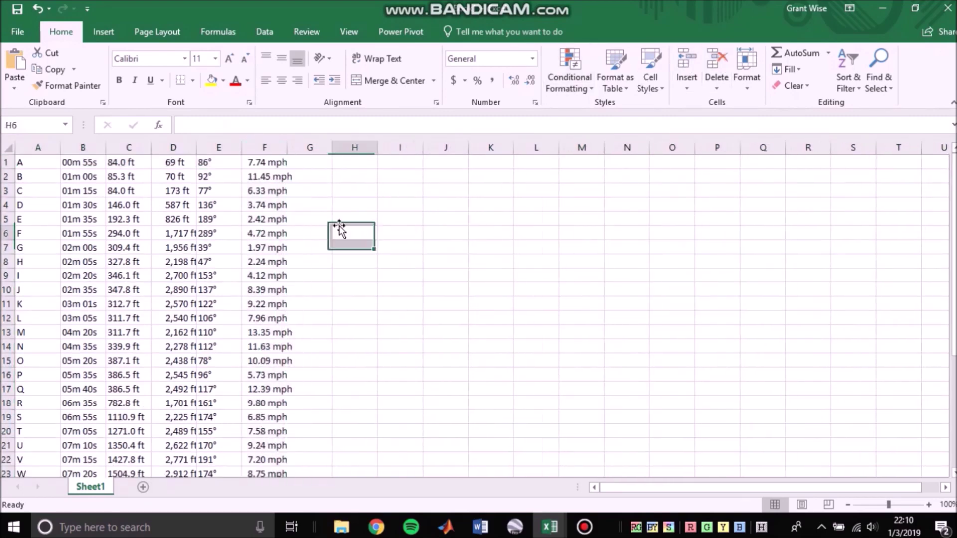
left_click(21, 31)
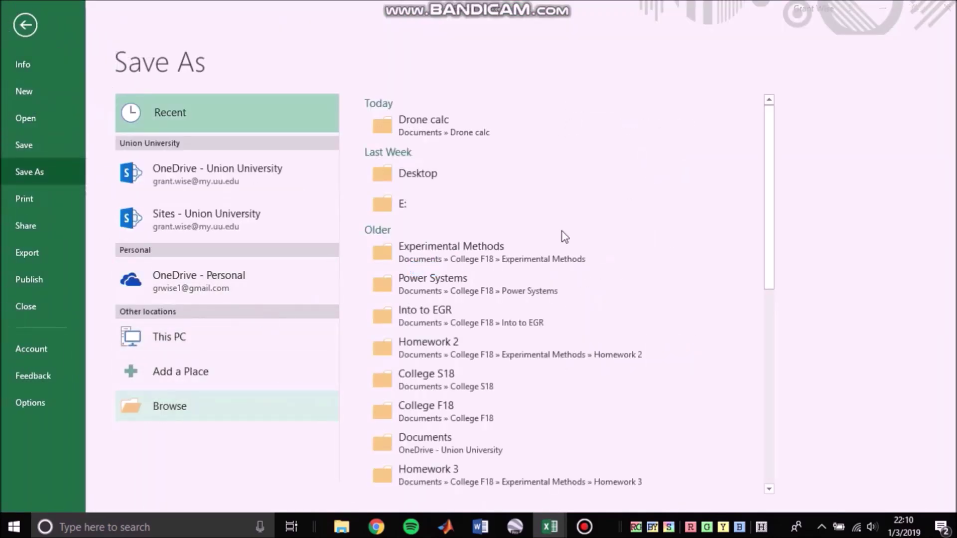
Save the sheet into the Drone calc folder as Book6.csv, type CSV (Comma delimited)
key("F12")
scroll(64, 153, "up", 3)
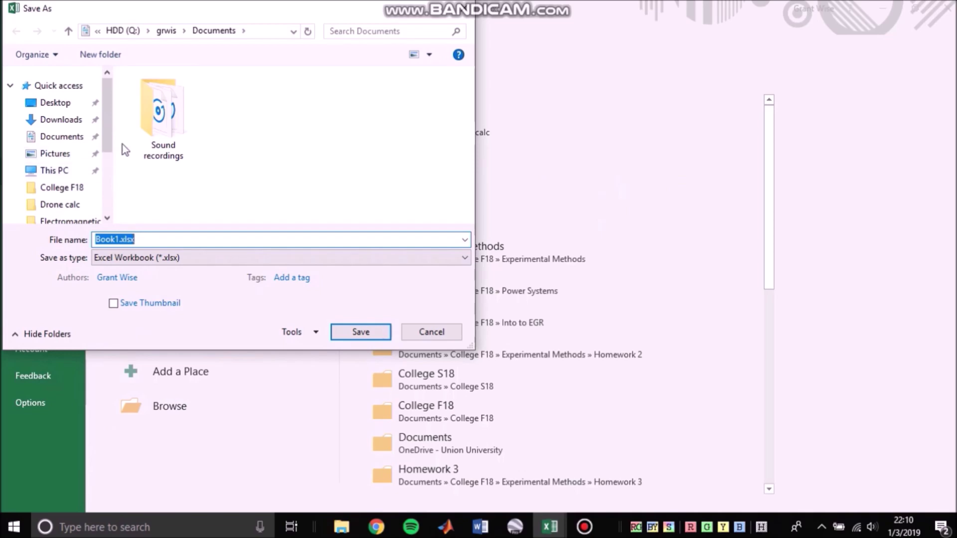
left_click(64, 206)
left_click(144, 239)
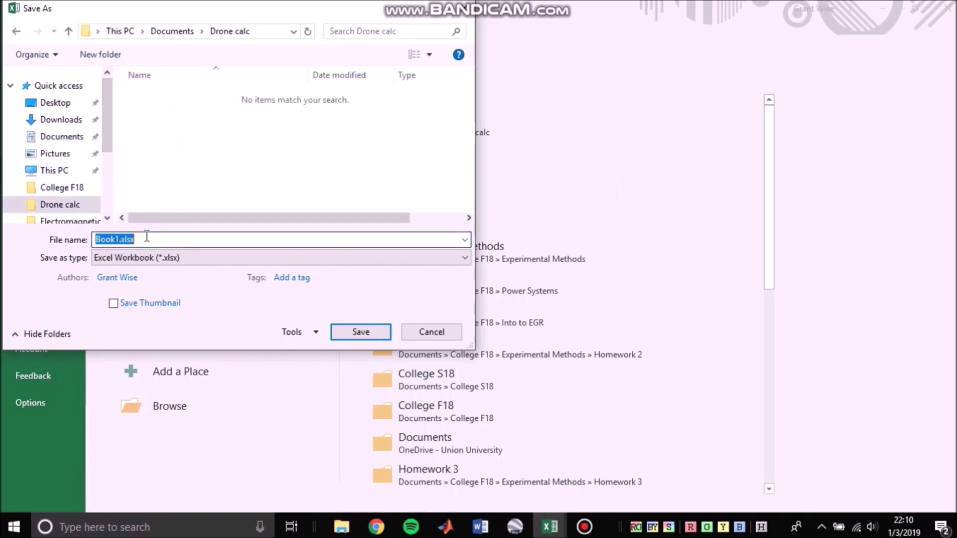
left_click(182, 259)
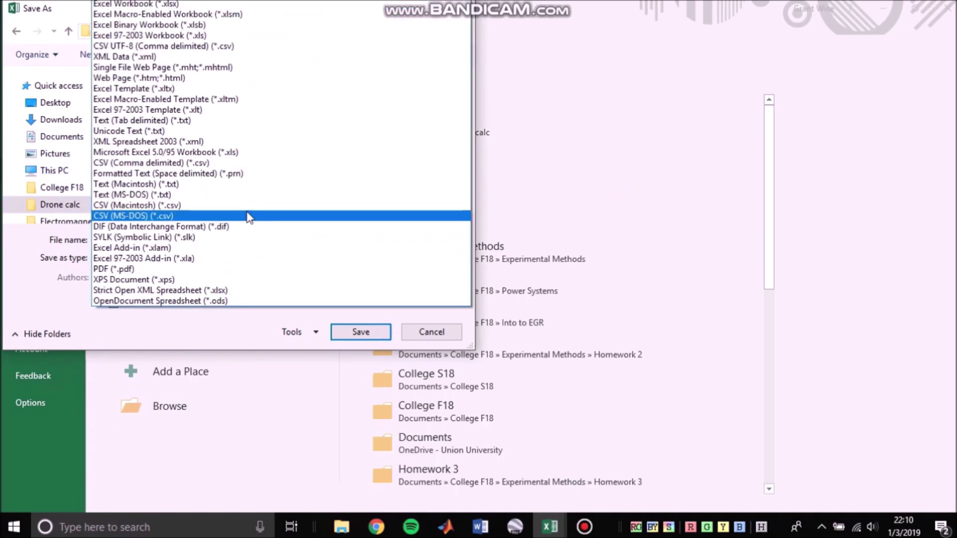
left_click(170, 163)
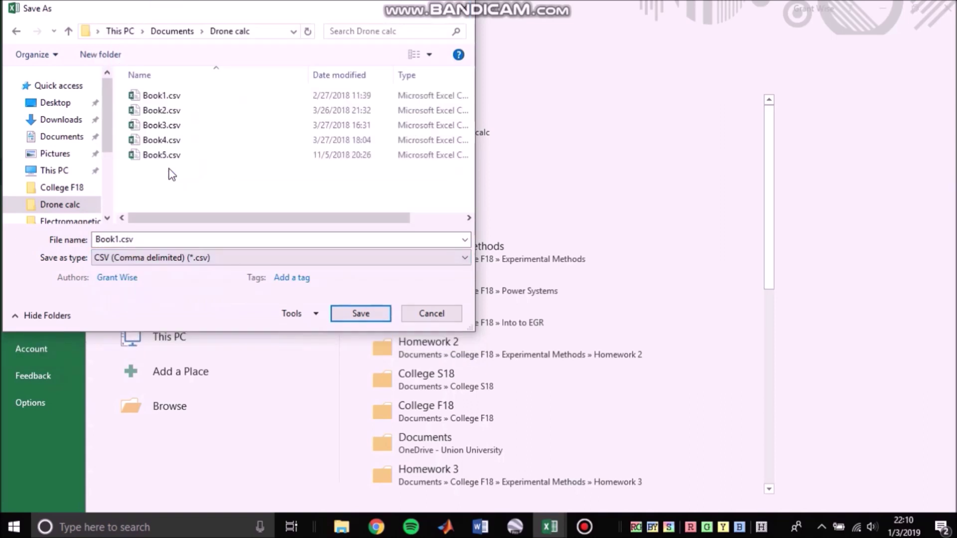
left_click(120, 239)
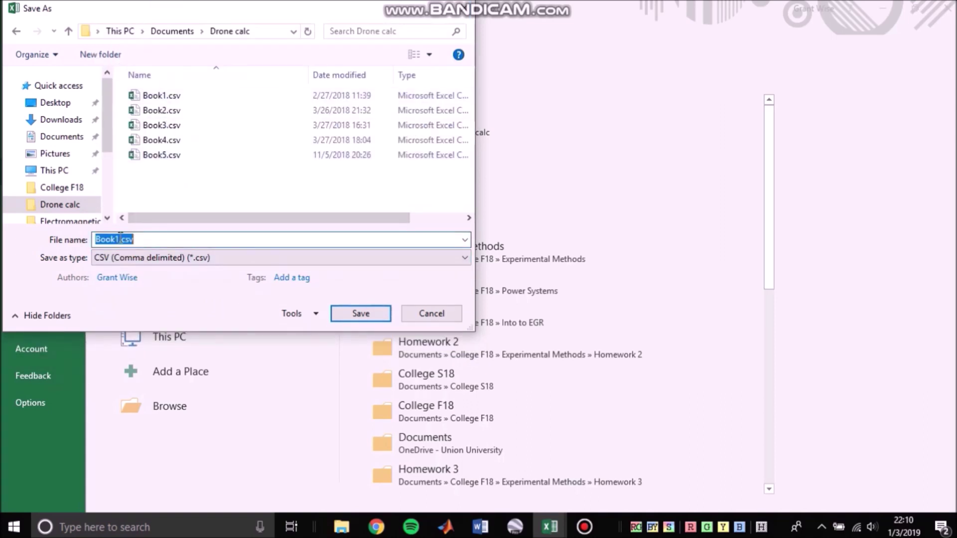
left_click(120, 239)
left_click(344, 312)
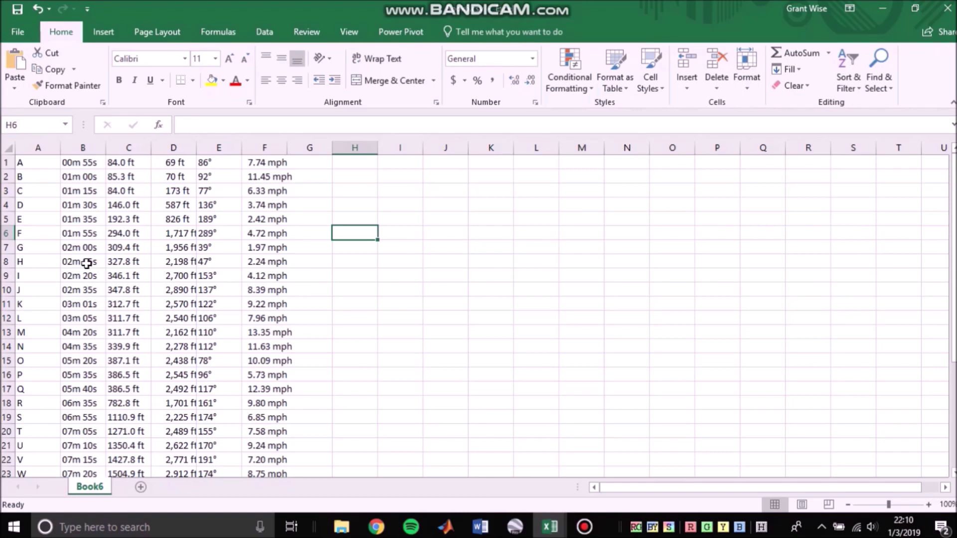
Scroll through the spreadsheet's wind data to check it
scroll(95, 221, "down", 4)
scroll(288, 217, "up", 4)
scroll(91, 286, "down", 20)
scroll(91, 286, "up", 20)
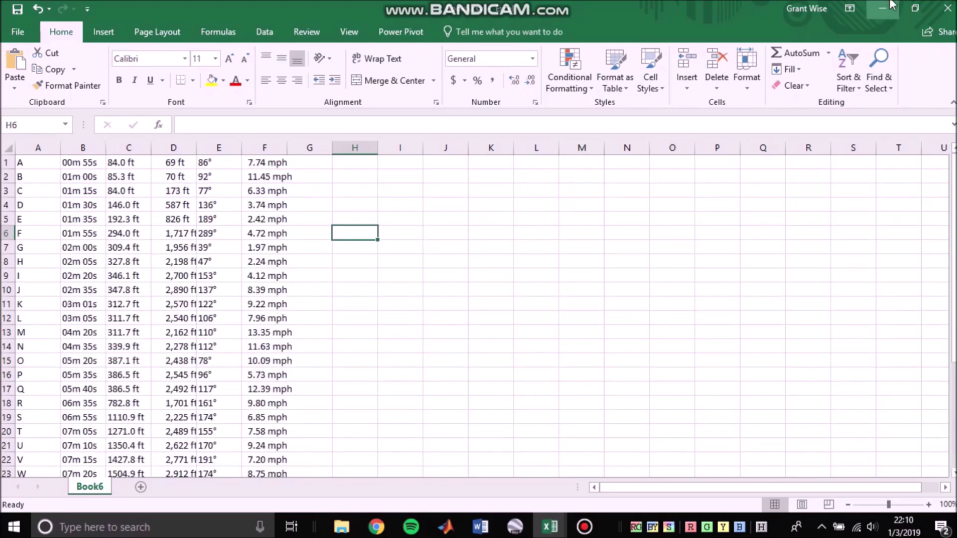
Minimize Excel and the browser to bring the MATLAB script editor to the front
left_click(892, 5)
left_click(885, 6)
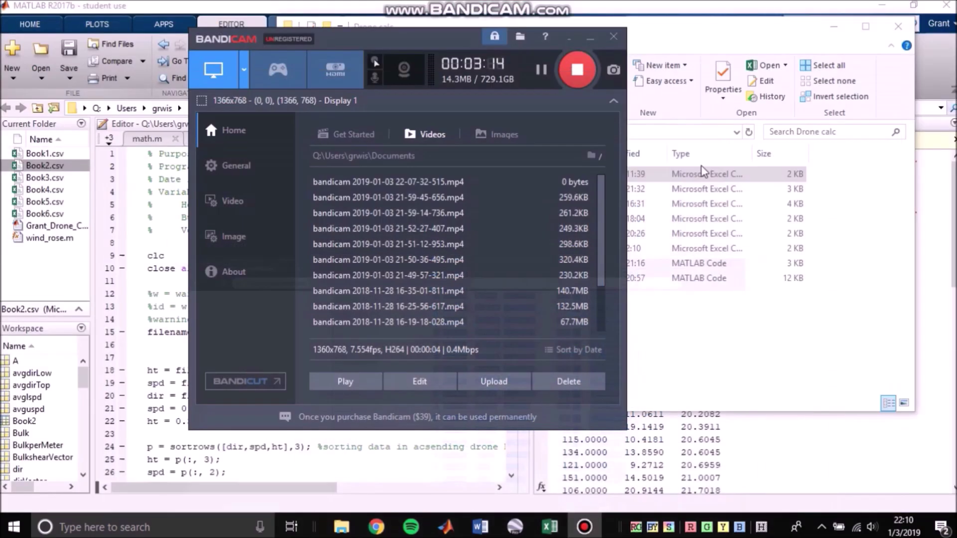
left_click(483, 463)
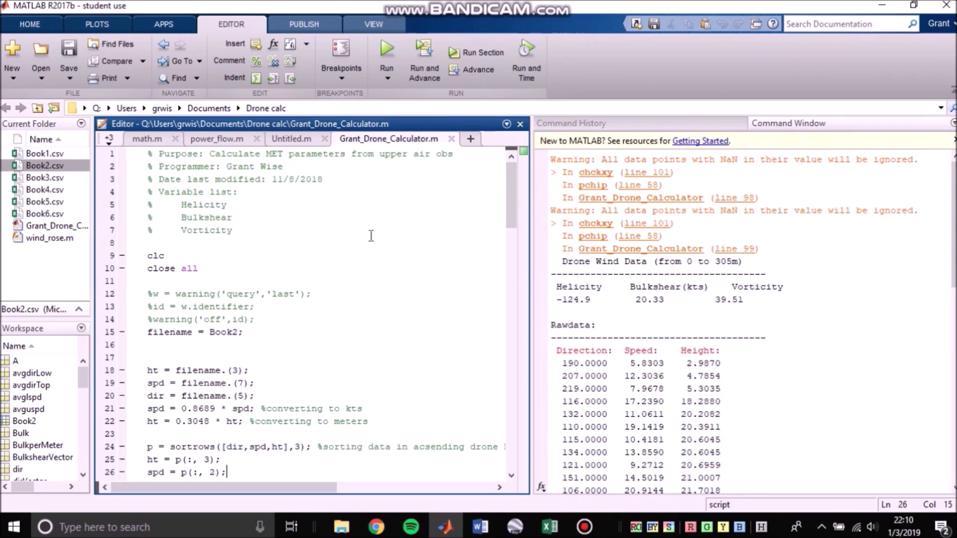
Edit line 15 of Grant_Drone_Calculator.m to read filename = Book2; and review the code
mouse_move(513, 185)
left_mouse_down()
mouse_move(509, 209)
mouse_move(508, 169)
left_mouse_up()
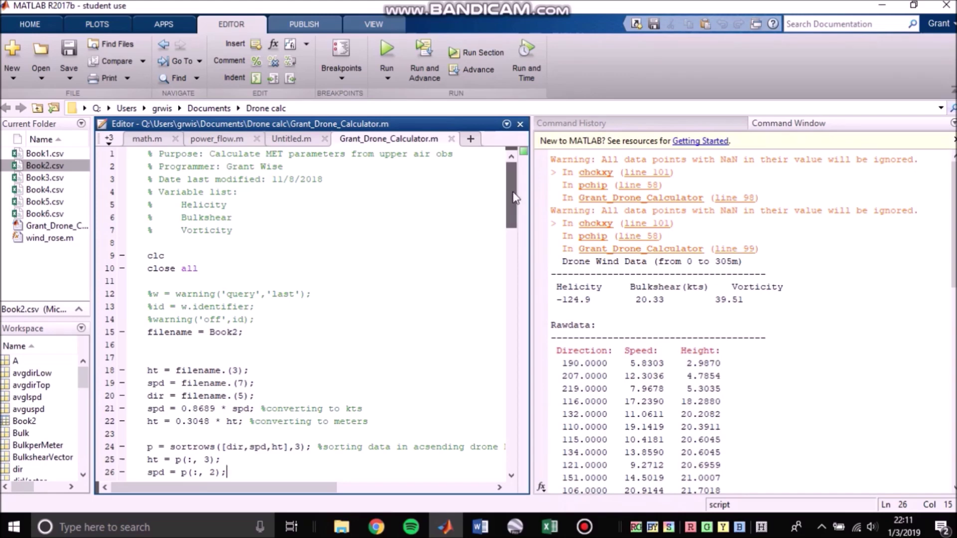
left_click_drag(515, 197, 510, 171)
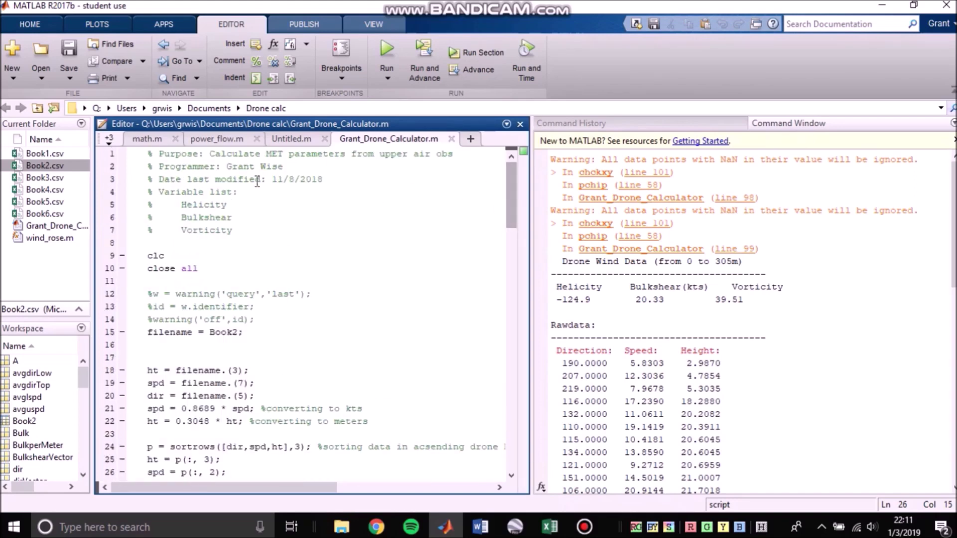
scroll(510, 194, "down", 1)
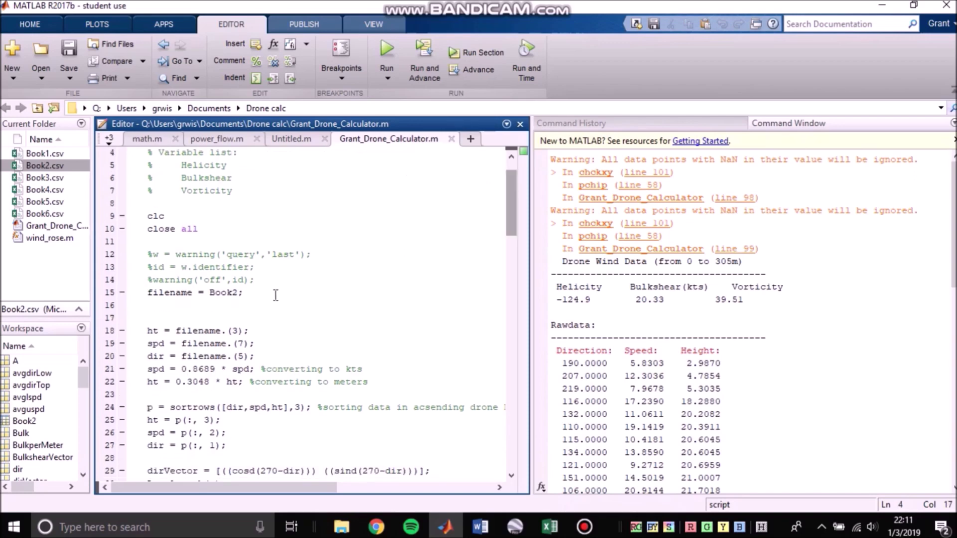
left_click(234, 292)
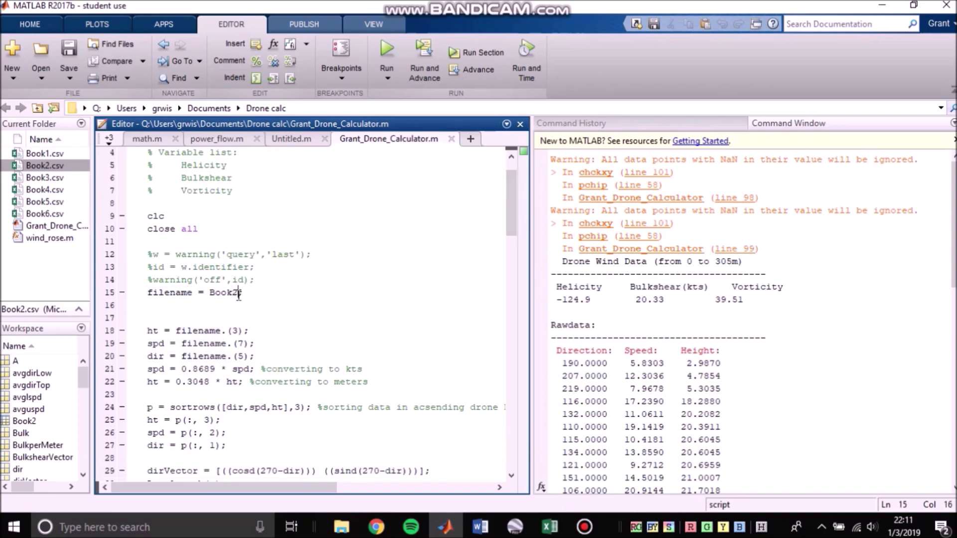
scroll(383, 294, "up", 1)
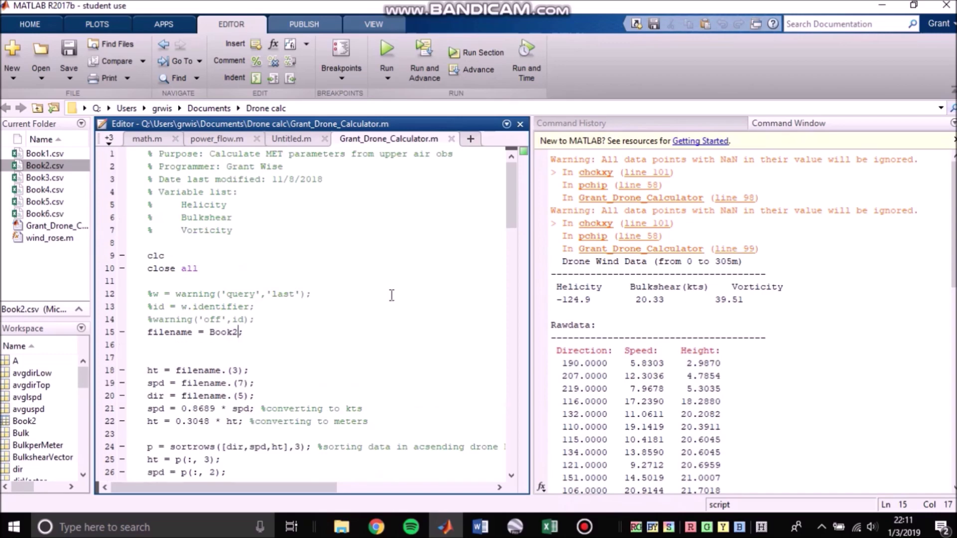
left_click_drag(515, 209, 515, 199)
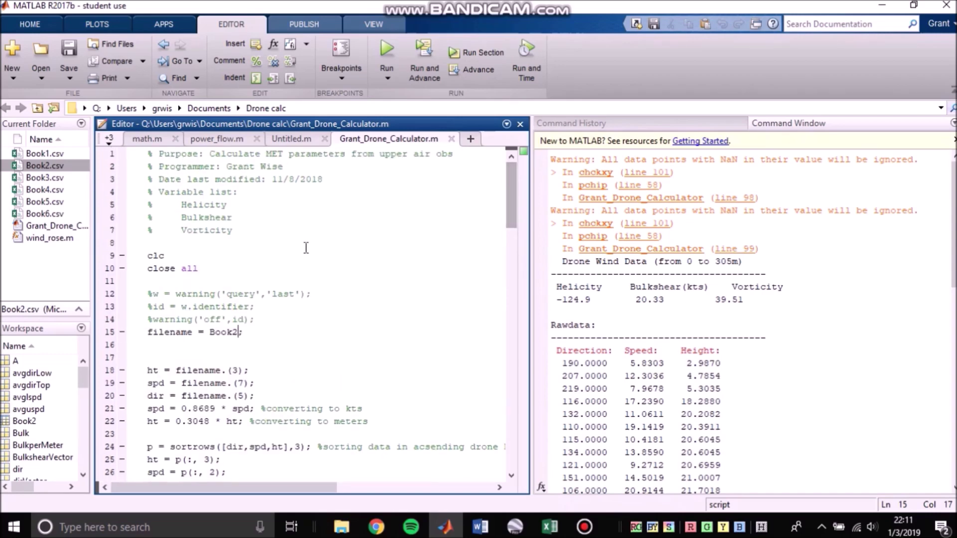
mouse_move(509, 200)
left_mouse_down()
mouse_move(509, 285)
mouse_move(510, 197)
left_mouse_up()
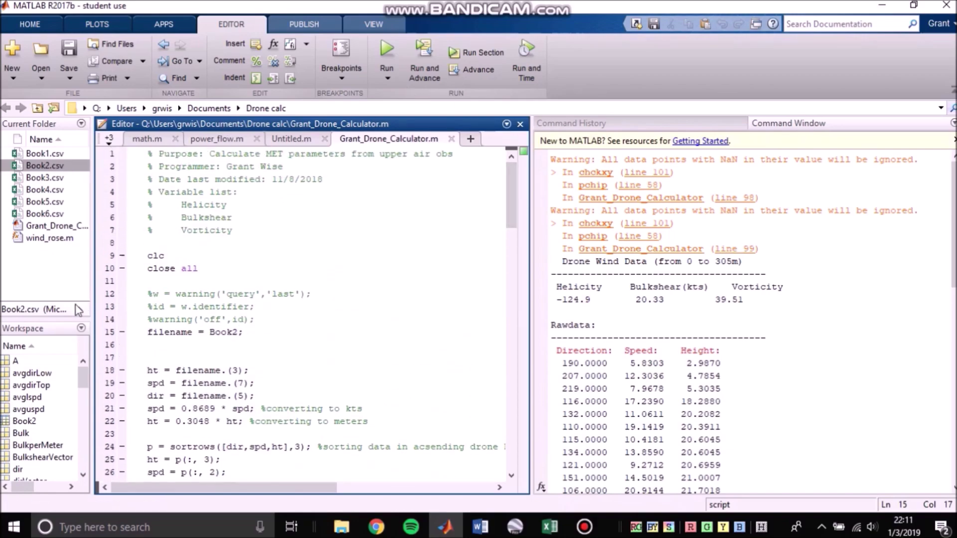
Import the Book2.csv wind data into the workspace with the Import tool
left_click(46, 166)
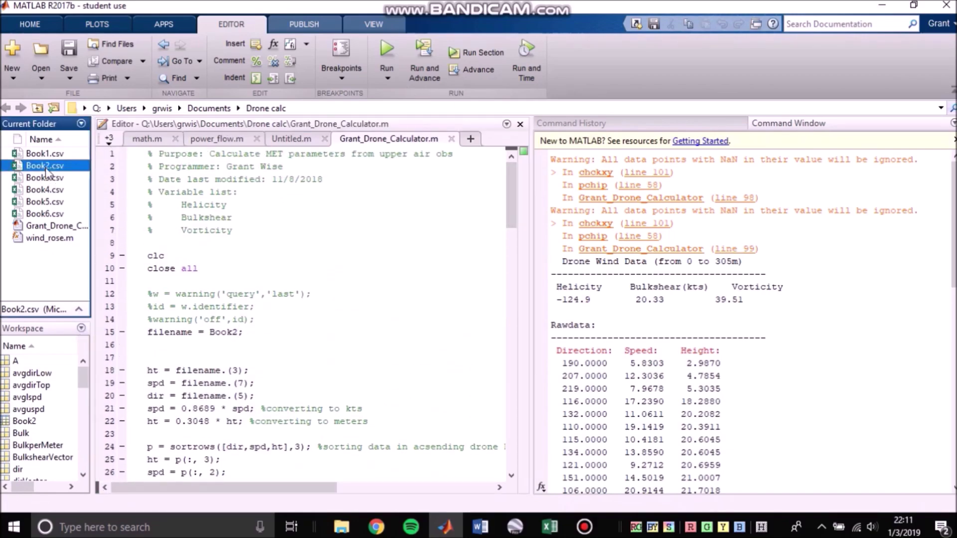
key("Return")
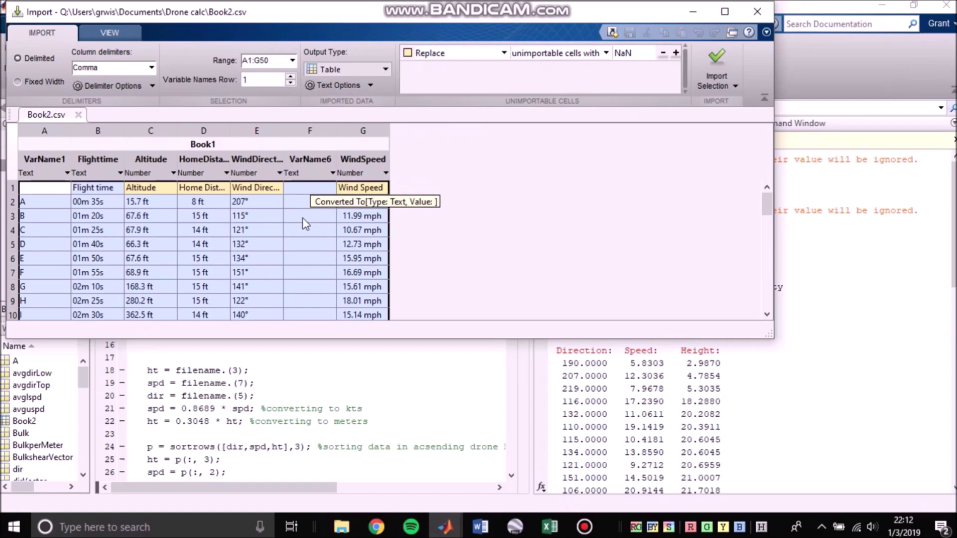
scroll(302, 223, "down", 6)
scroll(302, 222, "up", 6)
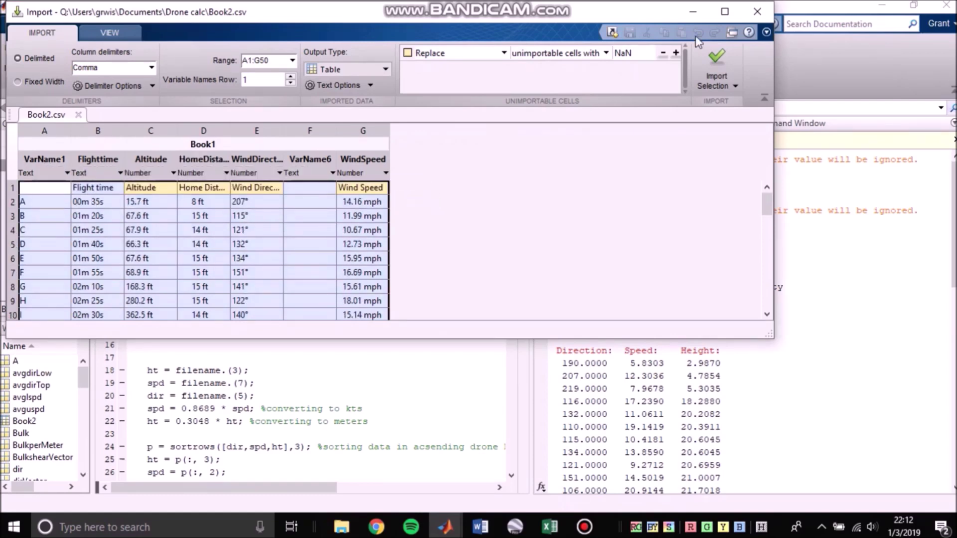
left_click(732, 56)
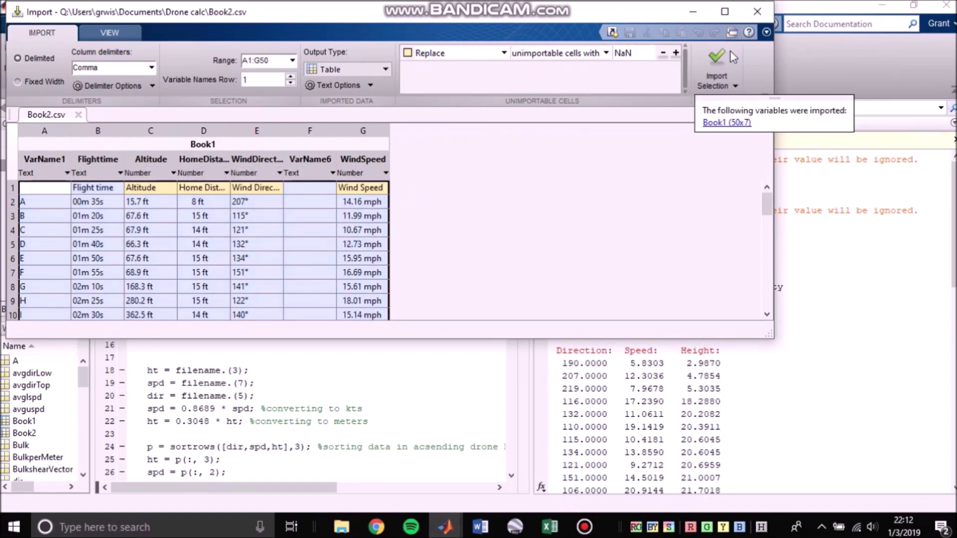
Close the Import window and run the drone calculator script
left_click(757, 11)
mouse_move(82, 377)
left_mouse_down()
mouse_move(83, 428)
mouse_move(82, 373)
left_mouse_up()
left_click(392, 66)
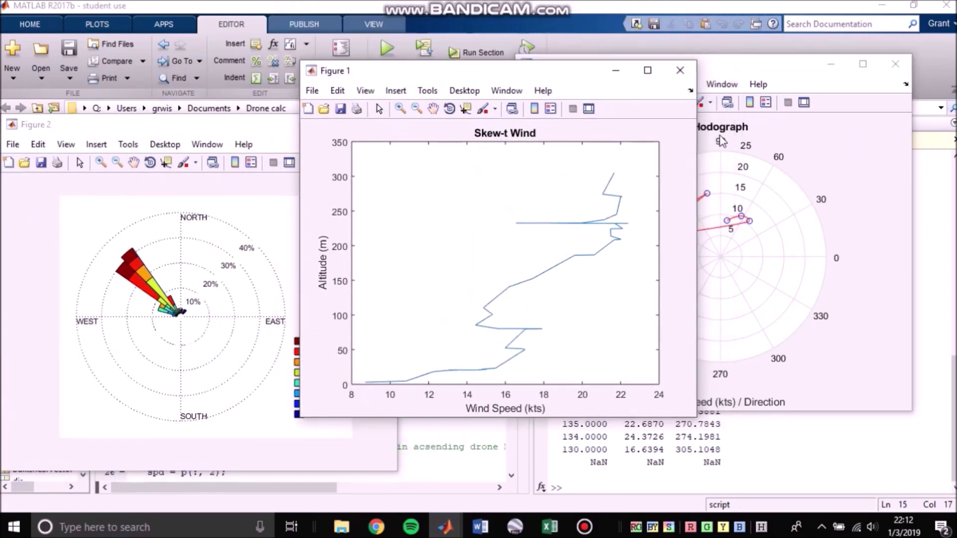
Place the Skew-t Wind and Hodograph figures side by side, then view and minimize the wind rose
left_click(765, 81)
left_click_drag(438, 69, 371, 53)
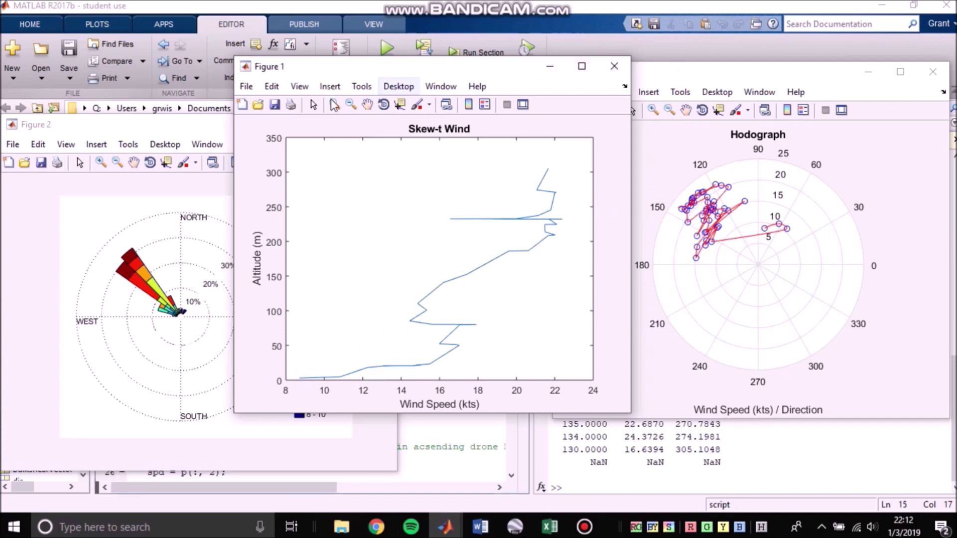
double_click(183, 126)
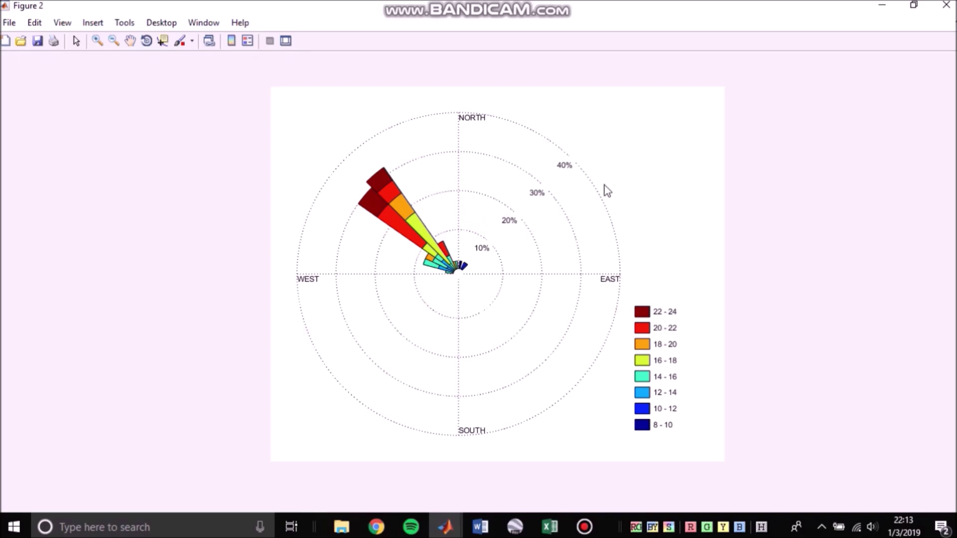
left_click(881, 5)
Show the Hodograph figure full screen, then minimize it
left_click(897, 77)
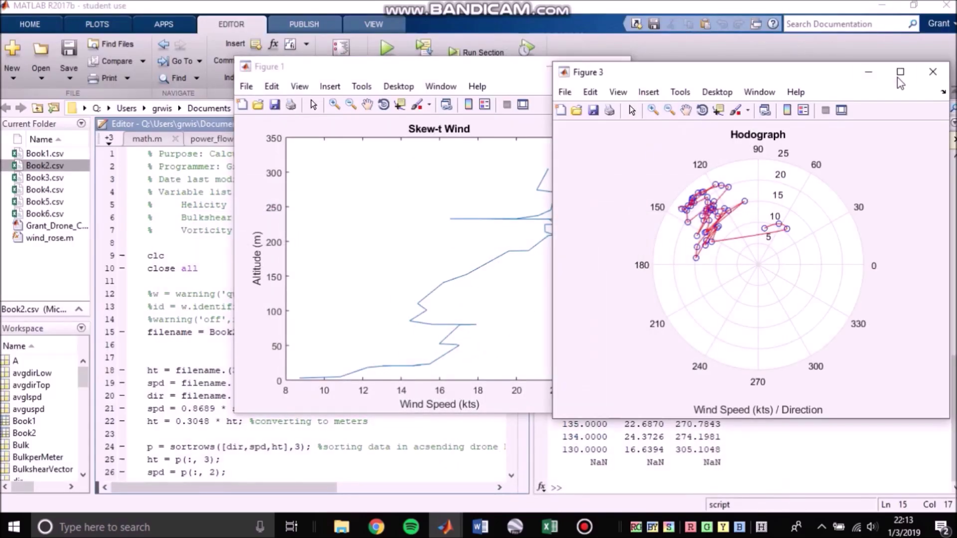
left_click(899, 72)
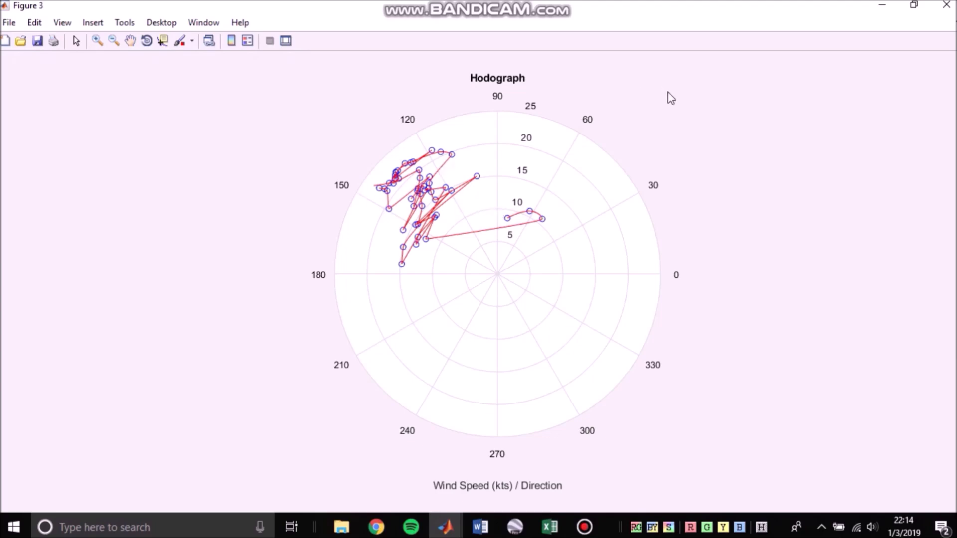
left_click(873, 6)
Review Helicity -124.9, Bulkshear 20.33 kts, Vorticity 39.51 and the Rawdata table in the Command Window
left_click(714, 249)
scroll(715, 405, "up", 4)
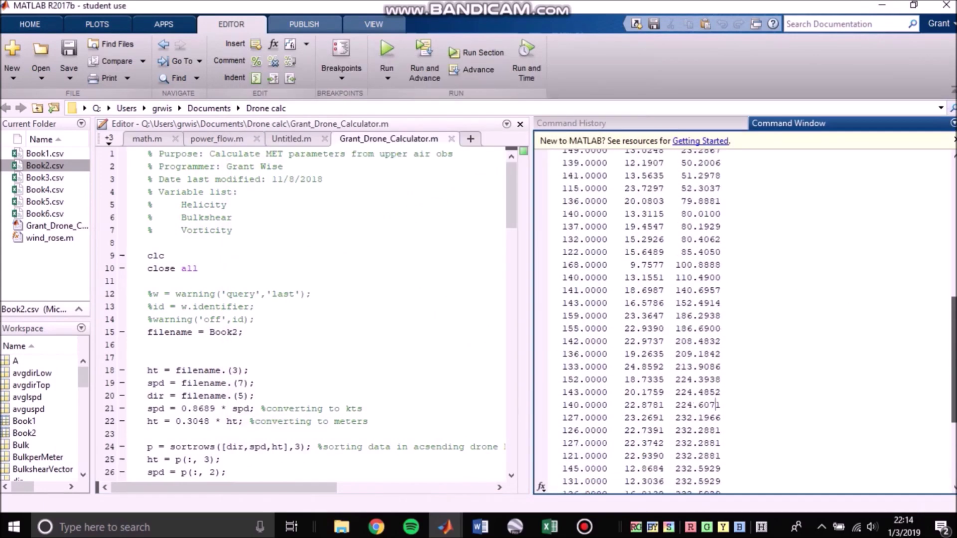
scroll(715, 404, "up", 9)
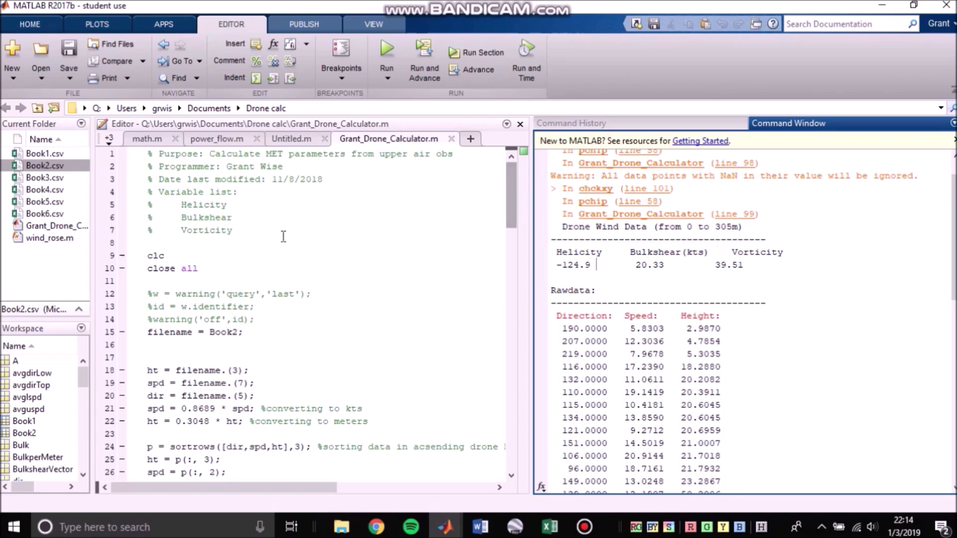
left_click_drag(953, 234, 953, 258)
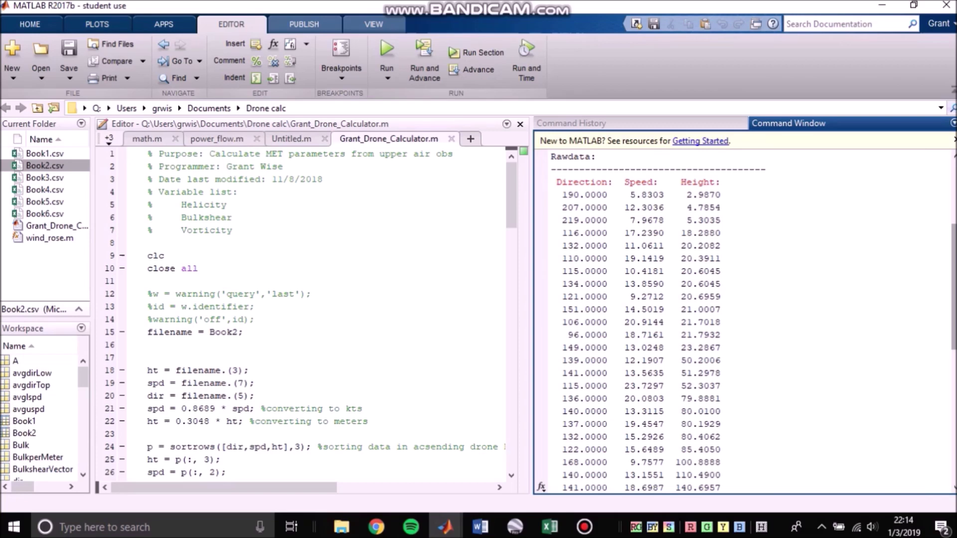
scroll(805, 215, "up", 2)
scroll(806, 215, "down", 4)
scroll(806, 215, "up", 4)
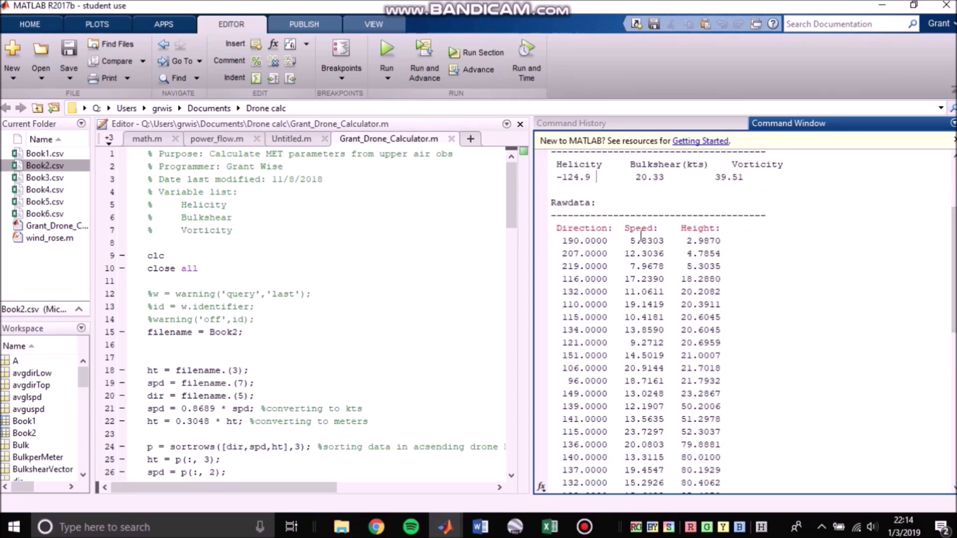
left_click_drag(953, 225, 934, 383)
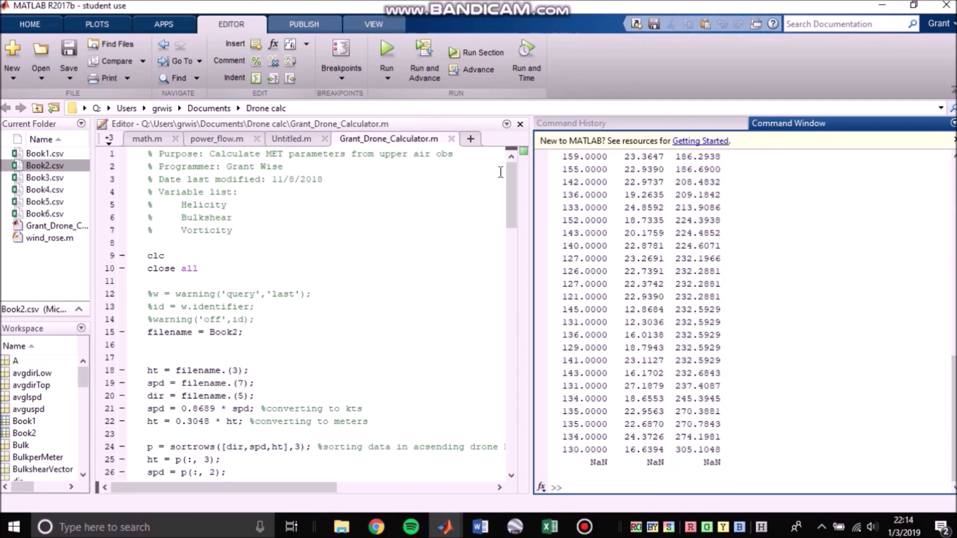
mouse_move(507, 175)
left_mouse_down()
mouse_move(506, 262)
mouse_move(510, 172)
left_mouse_up()
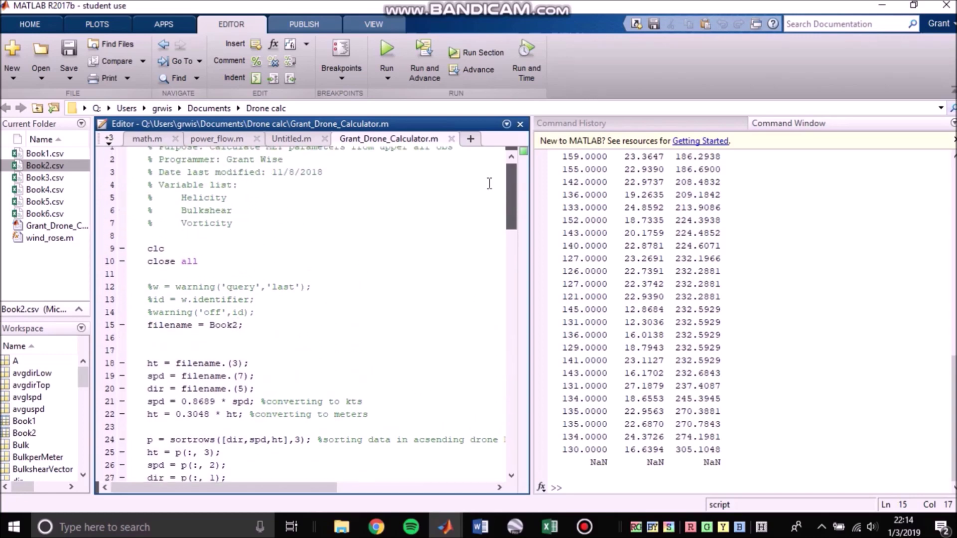
Scroll through the script's plotting code
scroll(447, 190, "up", 1)
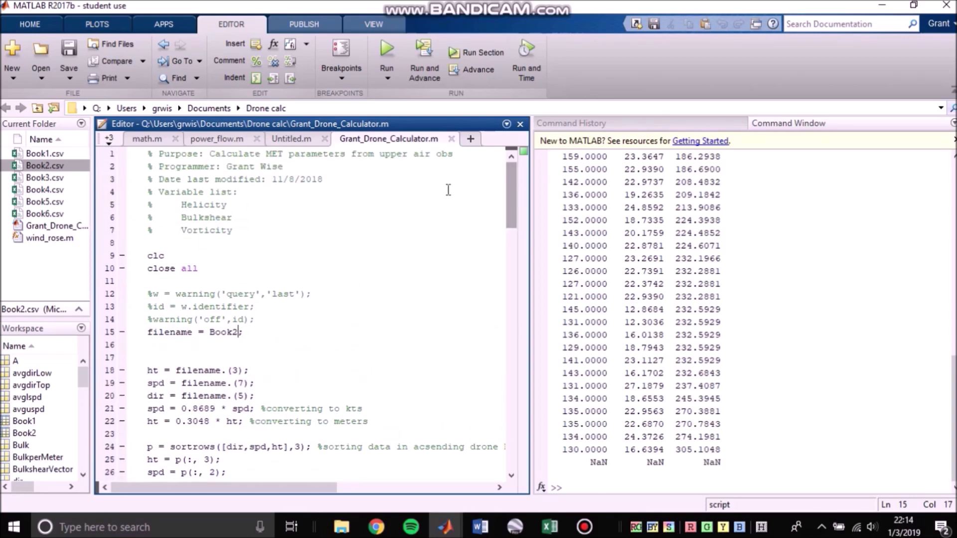
left_click_drag(509, 176, 507, 374)
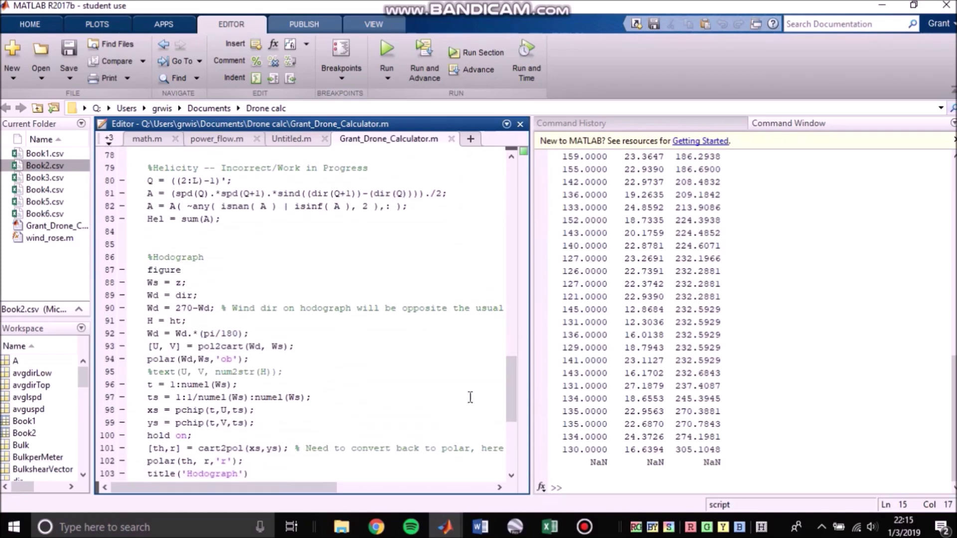
left_click_drag(515, 379, 514, 294)
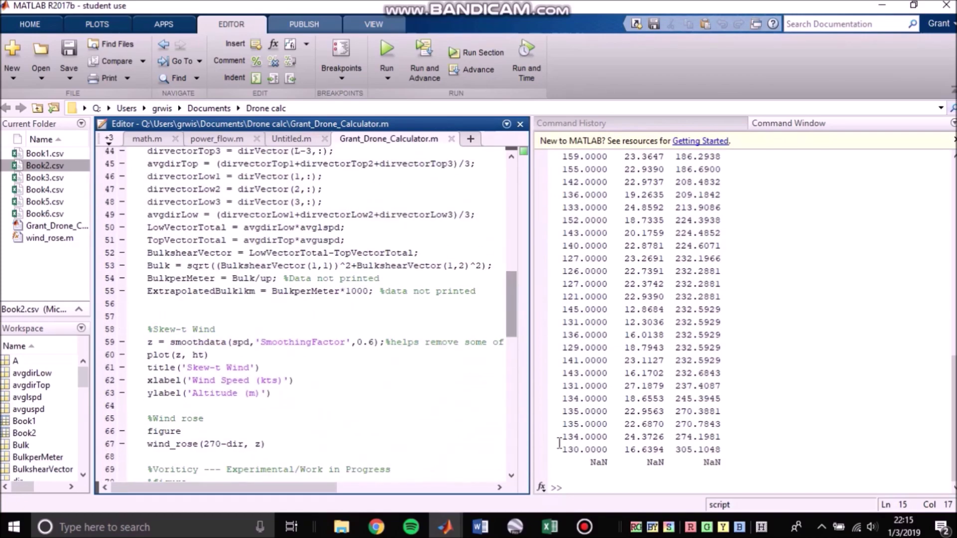
Bring the Skew-t Wind figure forward from the taskbar and maximize it
mouse_move(448, 528)
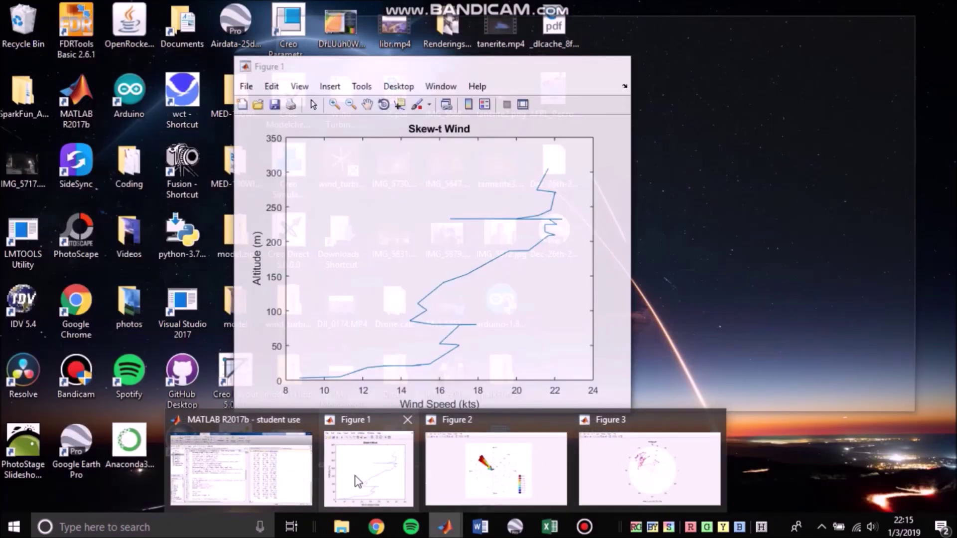
left_click(371, 463)
left_click(578, 66)
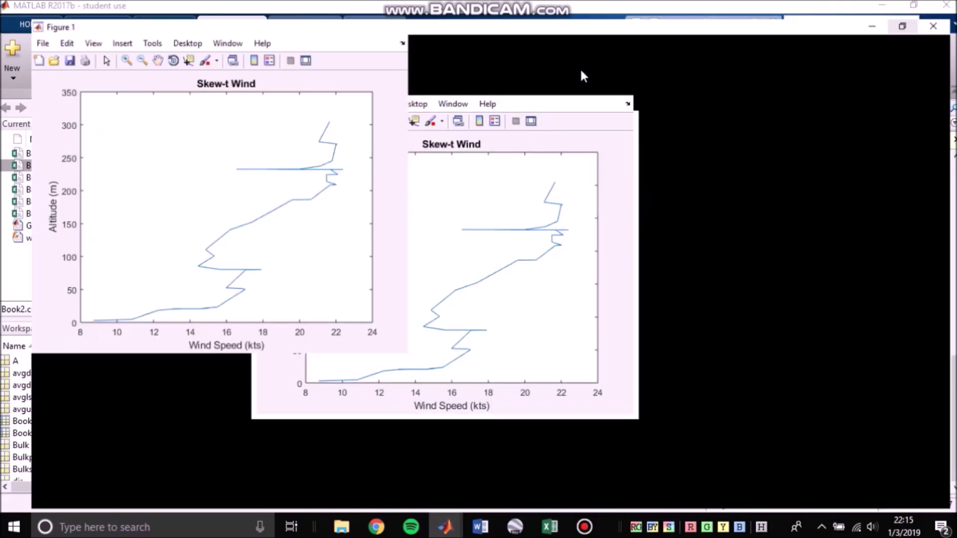